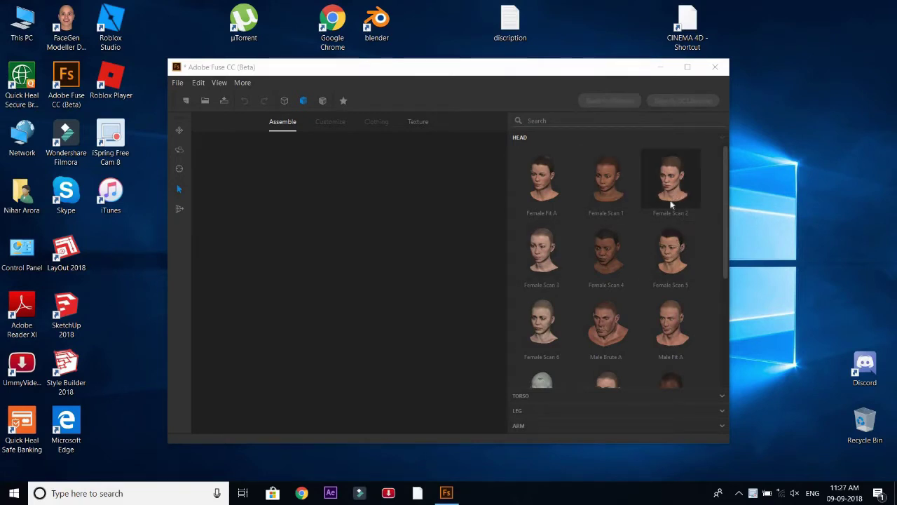
Build the full base body by adding the Male Fit A head together with its matching parts.
{"action": "scroll", "coordinate": [681, 263], "scroll_direction": "down", "scroll_amount": 2}
{"action": "scroll", "coordinate": [680, 294], "scroll_direction": "down", "scroll_amount": 1}
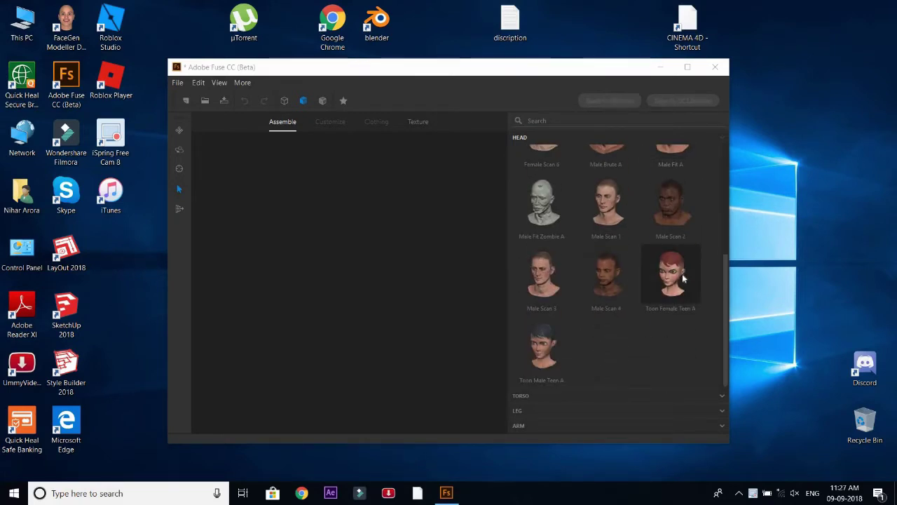
{"action": "scroll", "coordinate": [671, 331], "scroll_direction": "up", "scroll_amount": 3}
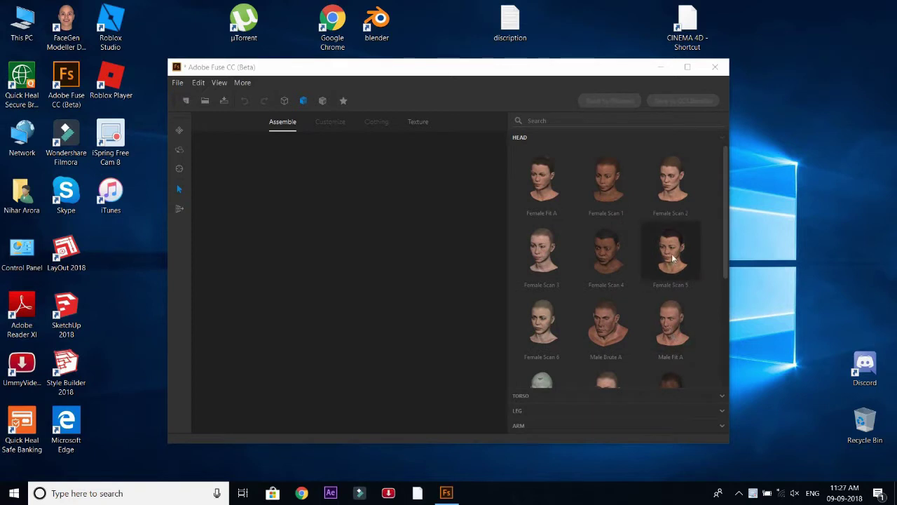
{"action": "scroll", "coordinate": [671, 225], "scroll_direction": "down", "scroll_amount": 4}
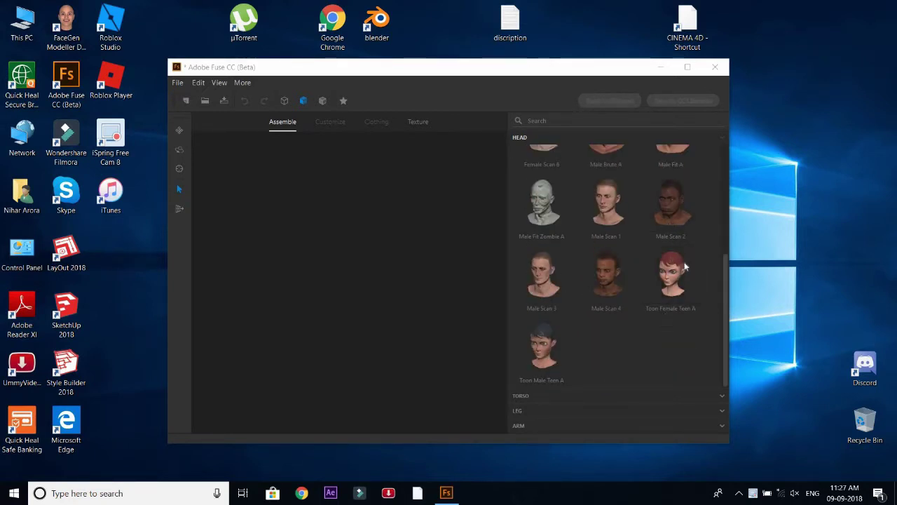
{"action": "scroll", "coordinate": [676, 280], "scroll_direction": "up", "scroll_amount": 2}
{"action": "scroll", "coordinate": [679, 322], "scroll_direction": "up", "scroll_amount": 3}
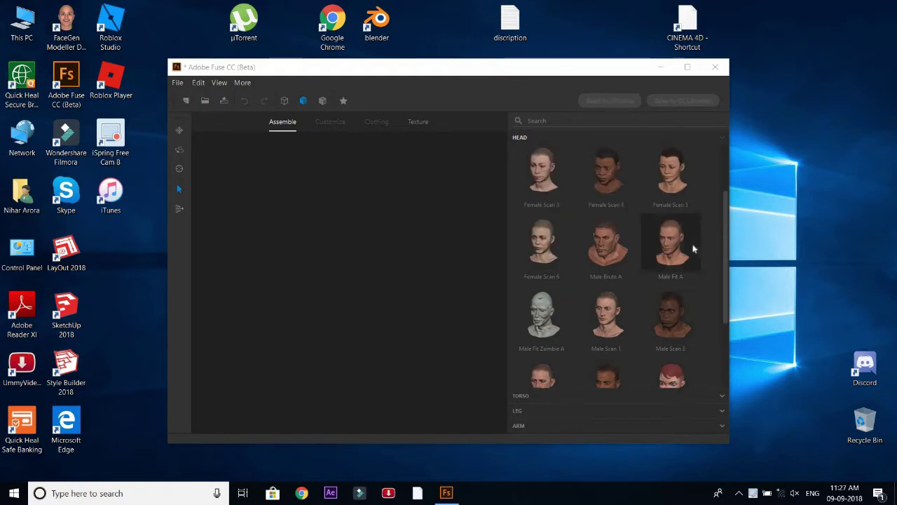
{"action": "scroll", "coordinate": [696, 311], "scroll_direction": "up", "scroll_amount": 1}
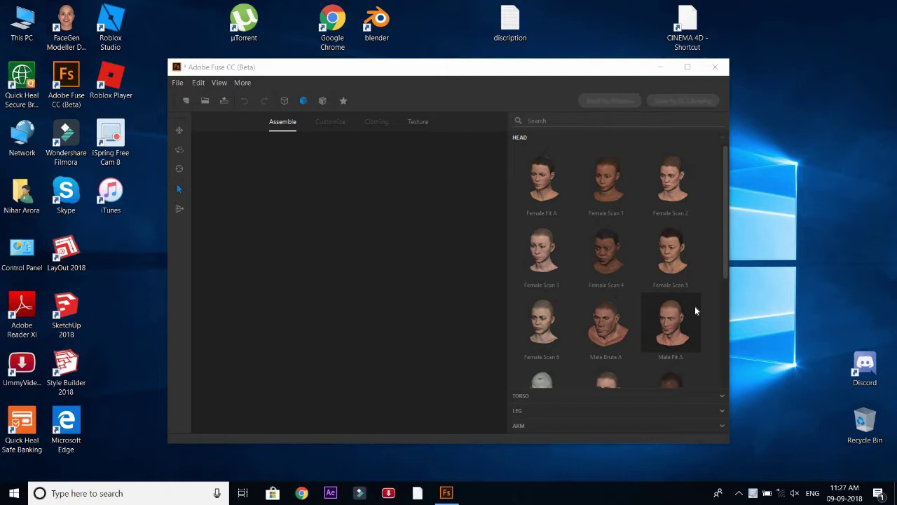
{"action": "scroll", "coordinate": [695, 308], "scroll_direction": "down", "scroll_amount": 7}
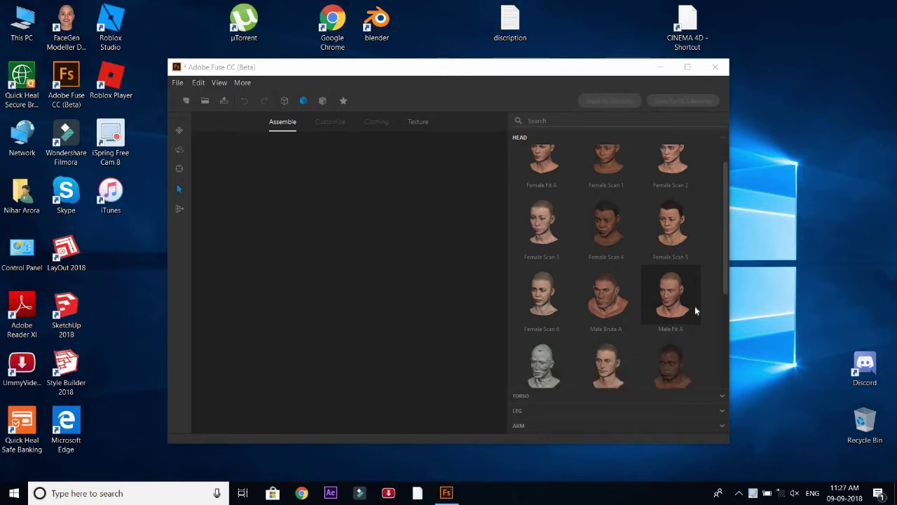
{"action": "scroll", "coordinate": [695, 309], "scroll_direction": "up", "scroll_amount": 7}
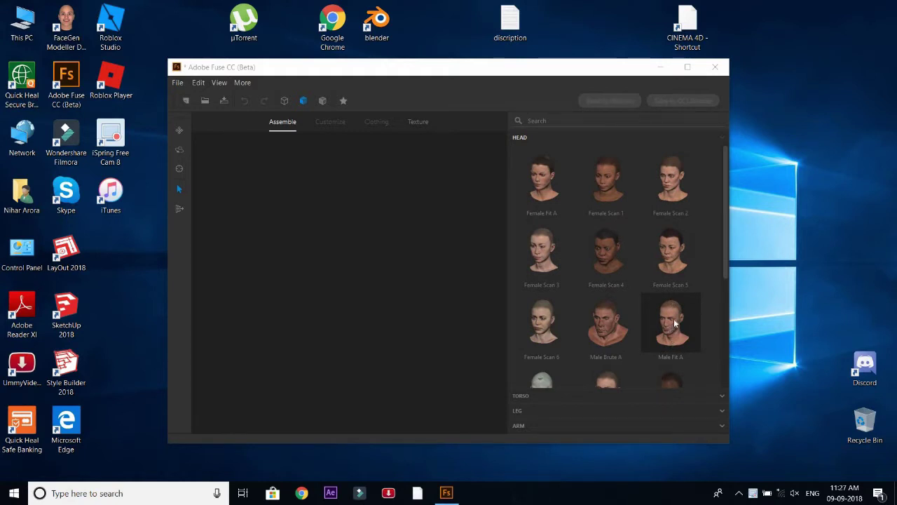
{"action": "right_click", "coordinate": [674, 318]}
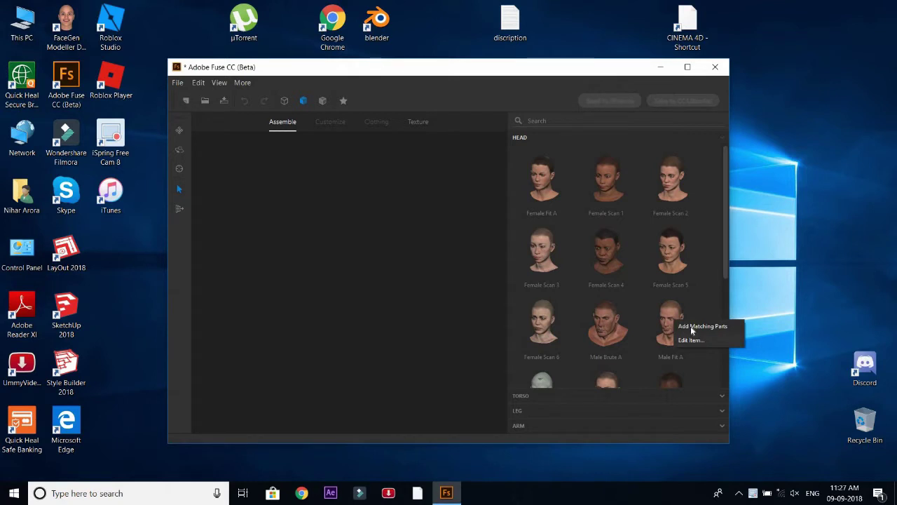
{"action": "left_click", "coordinate": [690, 326]}
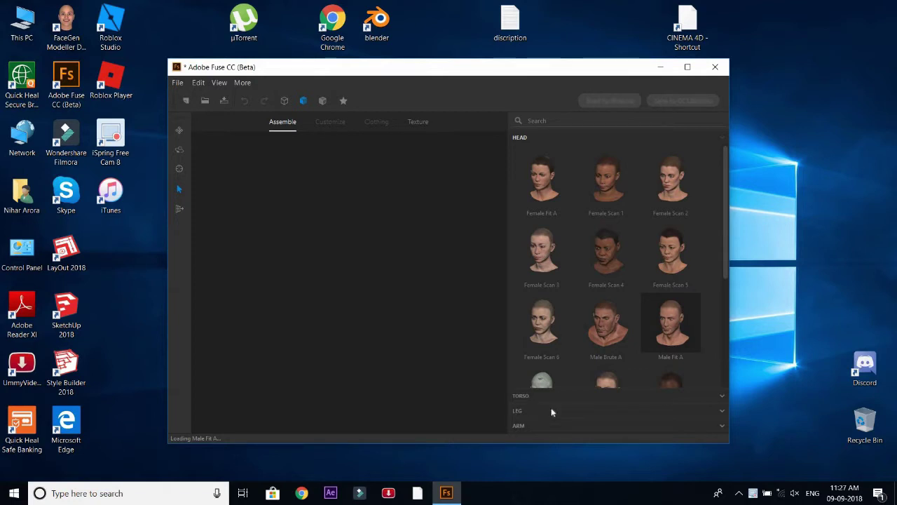
{"action": "left_click", "coordinate": [583, 396]}
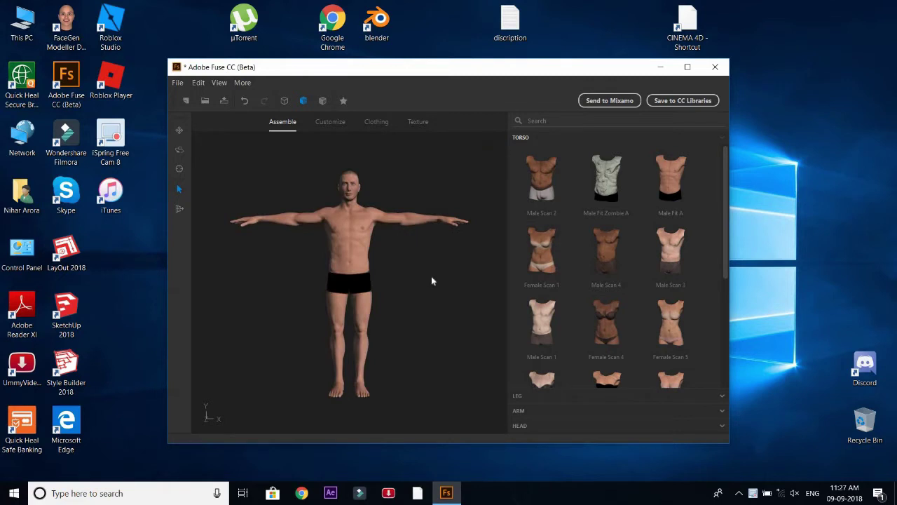
{"action": "left_click_drag", "start_coordinate": [467, 313], "coordinate": [443, 335]}
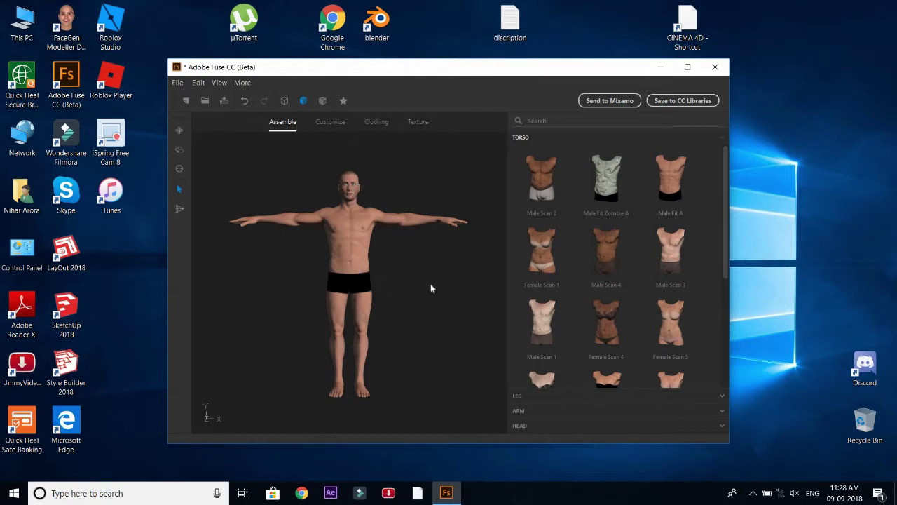
Dress the character in the Leather Jacket Open With Tee from the clothing tops.
{"action": "left_click", "coordinate": [376, 124]}
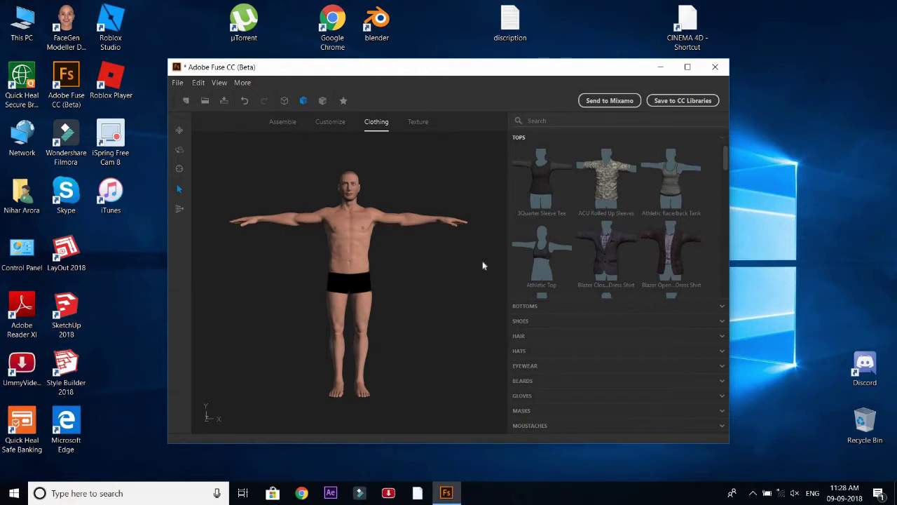
{"action": "scroll", "coordinate": [639, 225], "scroll_direction": "down", "scroll_amount": 3}
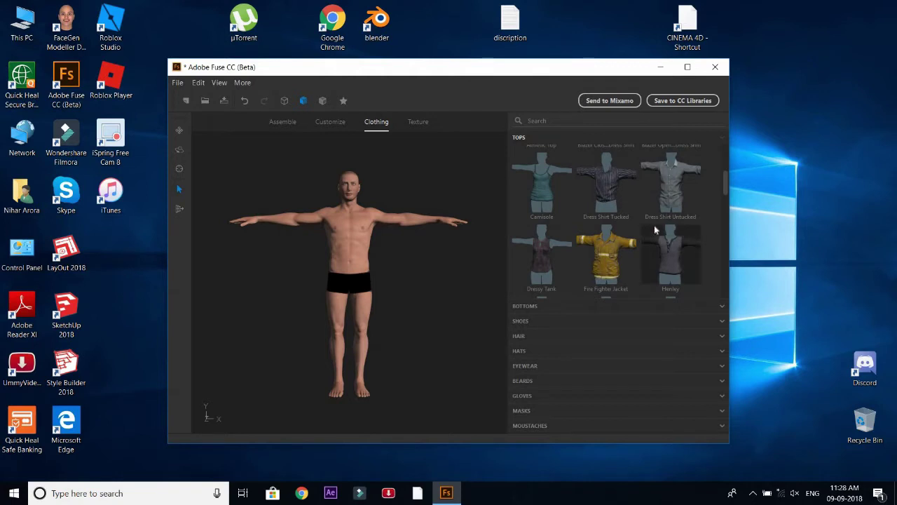
{"action": "scroll", "coordinate": [656, 231], "scroll_direction": "down", "scroll_amount": 2}
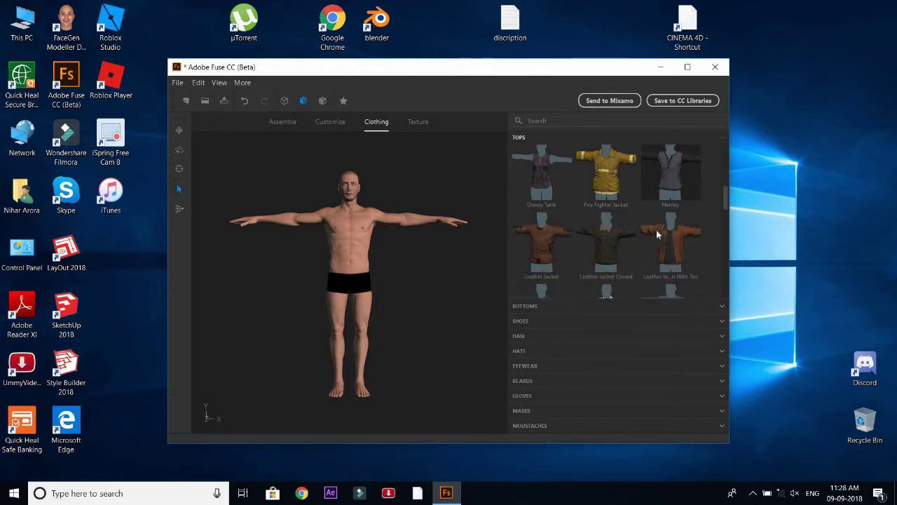
{"action": "scroll", "coordinate": [656, 230], "scroll_direction": "down", "scroll_amount": 1}
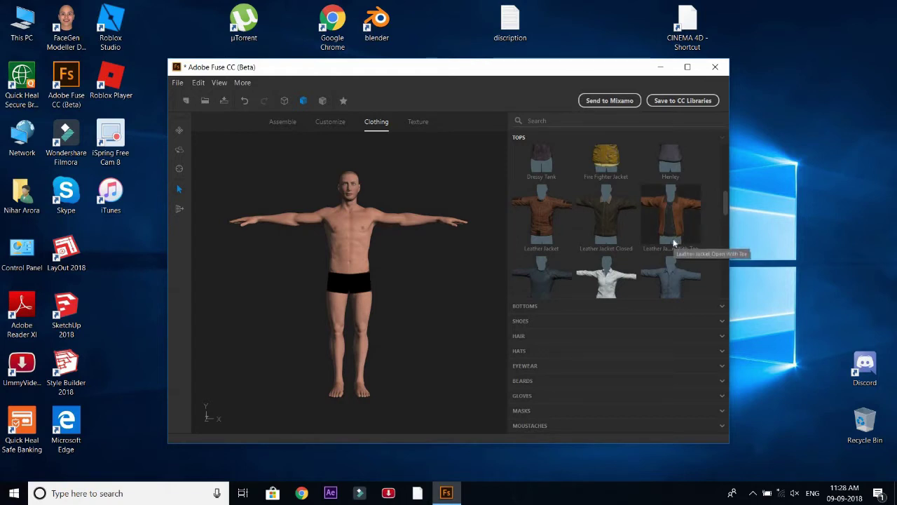
{"action": "scroll", "coordinate": [674, 244], "scroll_direction": "down", "scroll_amount": 10}
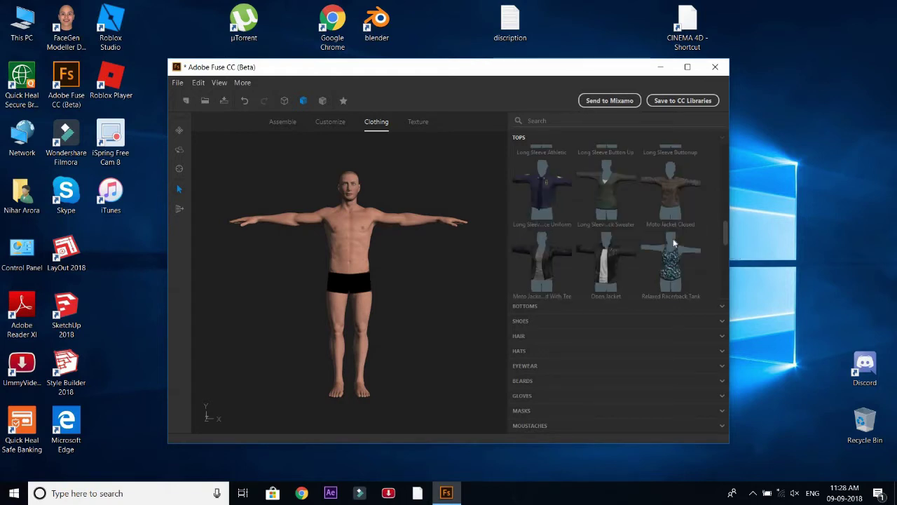
{"action": "scroll", "coordinate": [673, 244], "scroll_direction": "up", "scroll_amount": 8}
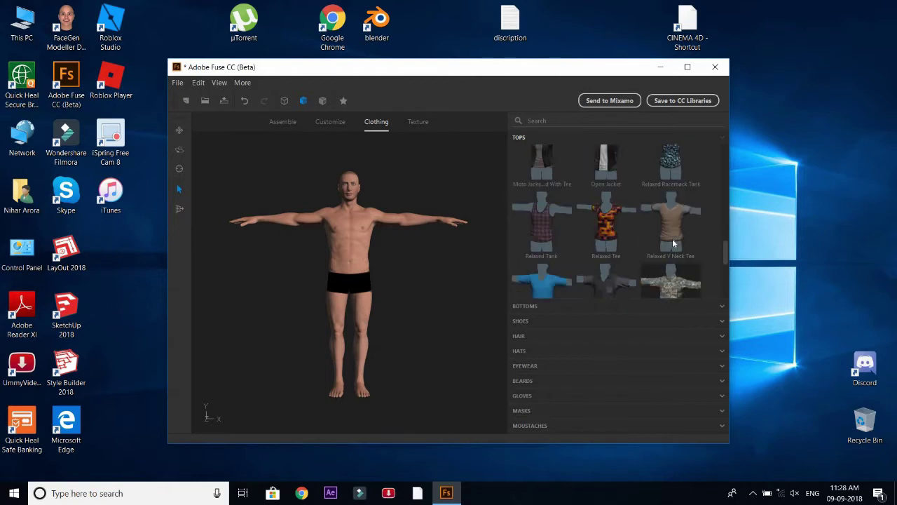
{"action": "scroll", "coordinate": [674, 243], "scroll_direction": "up", "scroll_amount": 1}
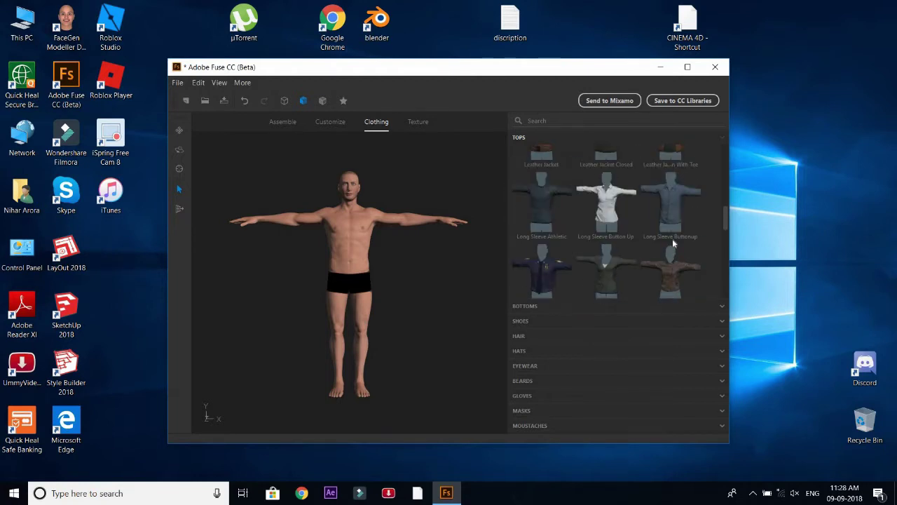
{"action": "scroll", "coordinate": [672, 243], "scroll_direction": "down", "scroll_amount": 1}
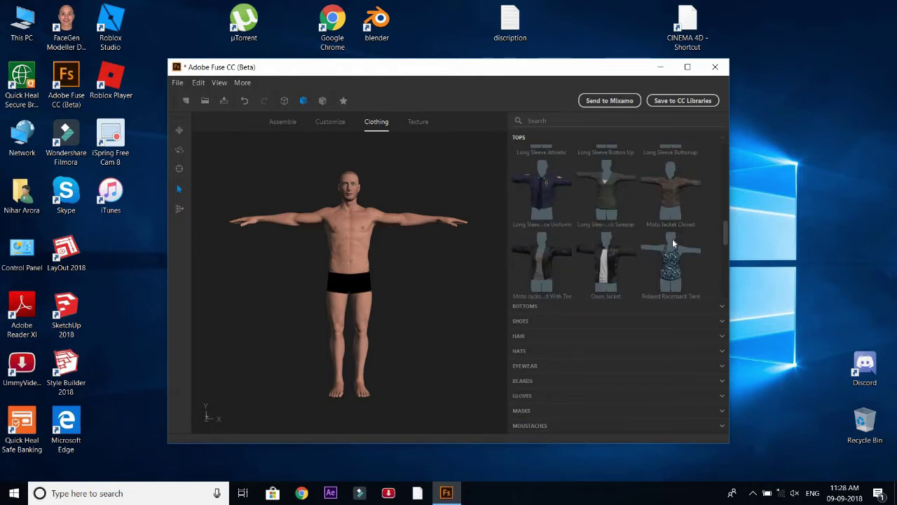
{"action": "scroll", "coordinate": [673, 243], "scroll_direction": "up", "scroll_amount": 1}
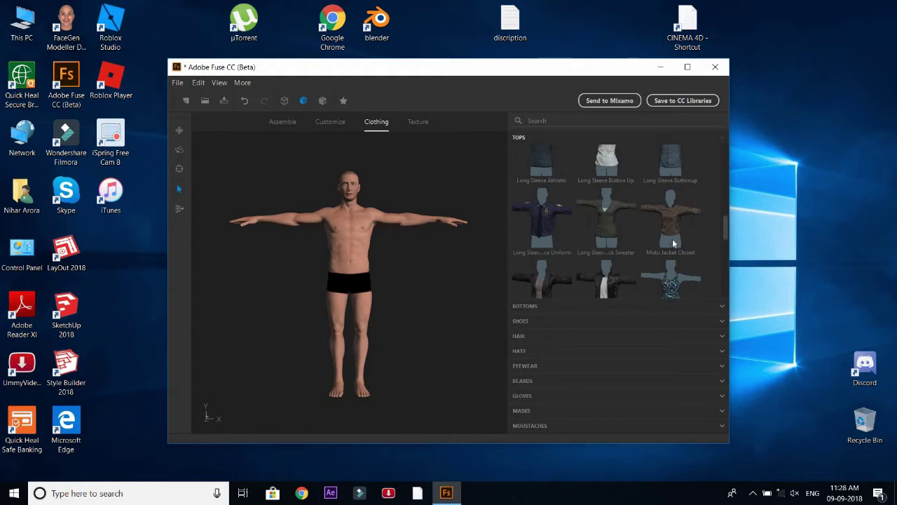
{"action": "scroll", "coordinate": [672, 243], "scroll_direction": "up", "scroll_amount": 3}
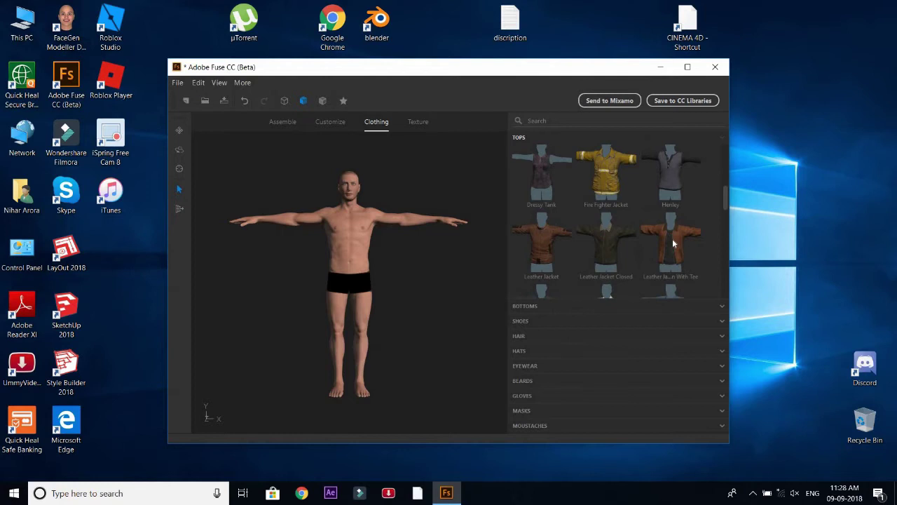
{"action": "scroll", "coordinate": [672, 243], "scroll_direction": "down", "scroll_amount": 1}
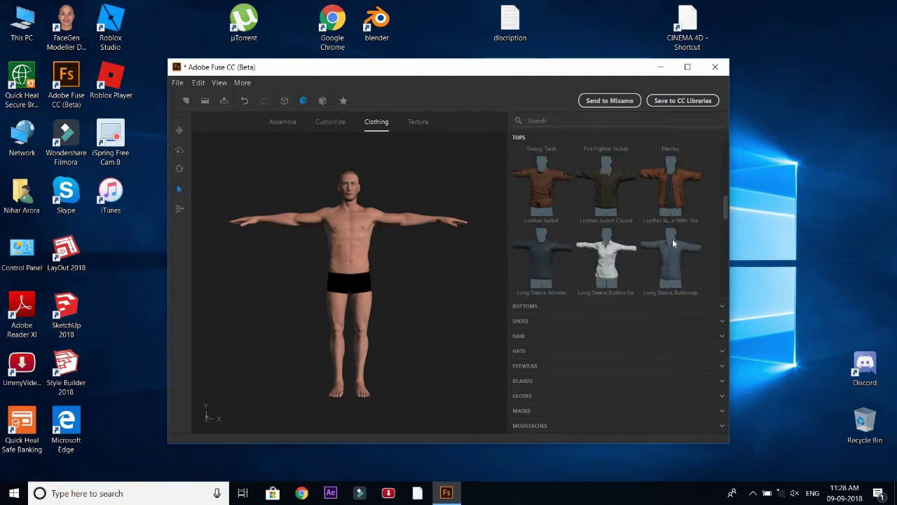
{"action": "scroll", "coordinate": [672, 244], "scroll_direction": "down", "scroll_amount": 3}
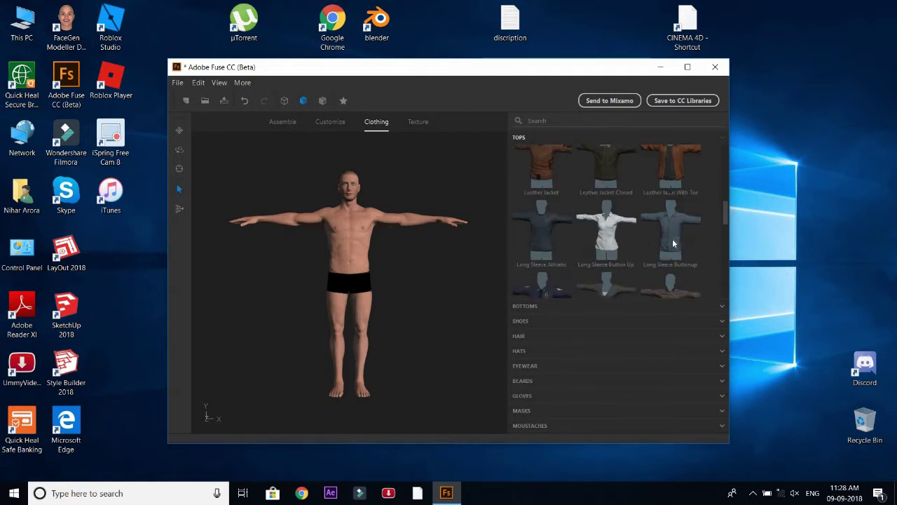
{"action": "scroll", "coordinate": [673, 244], "scroll_direction": "up", "scroll_amount": 3}
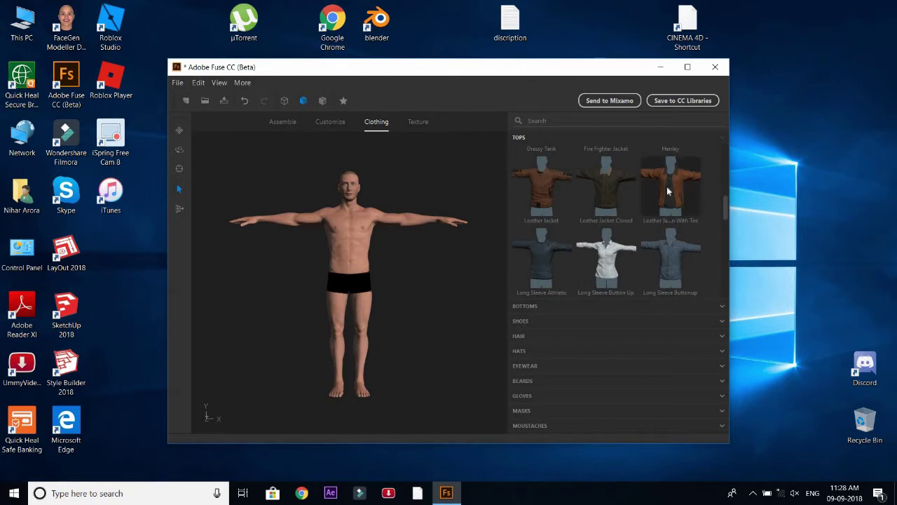
{"action": "left_click", "coordinate": [668, 191]}
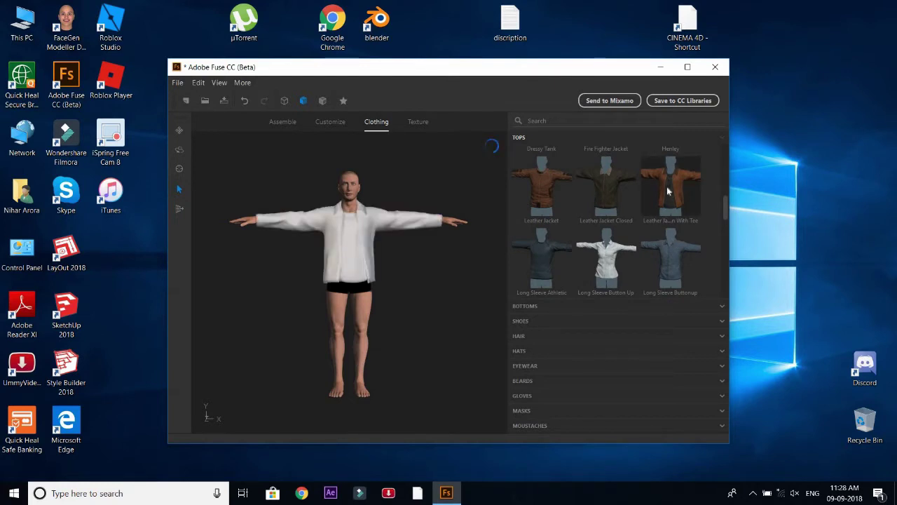
Add the dark trousers listed directly below Belted Straight Pant and the Boots 2 shoes to the character.
{"action": "left_click", "coordinate": [538, 307]}
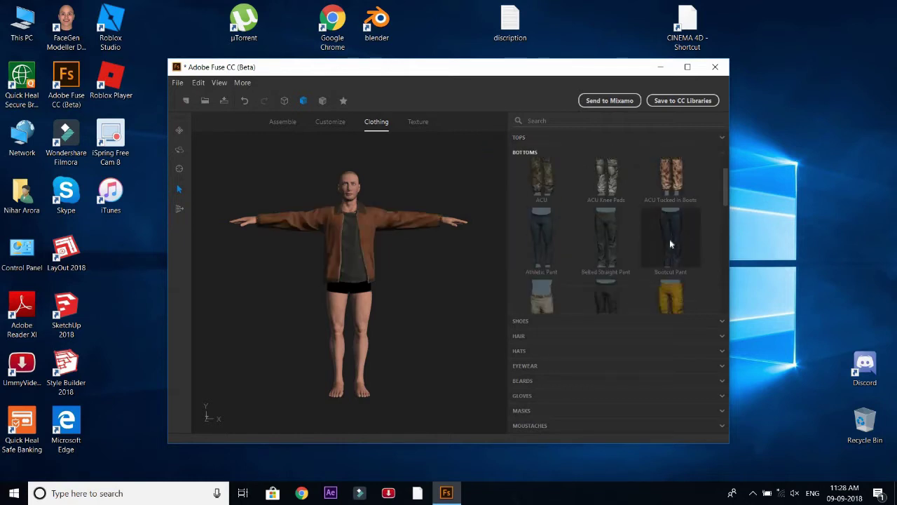
{"action": "left_click", "coordinate": [622, 306]}
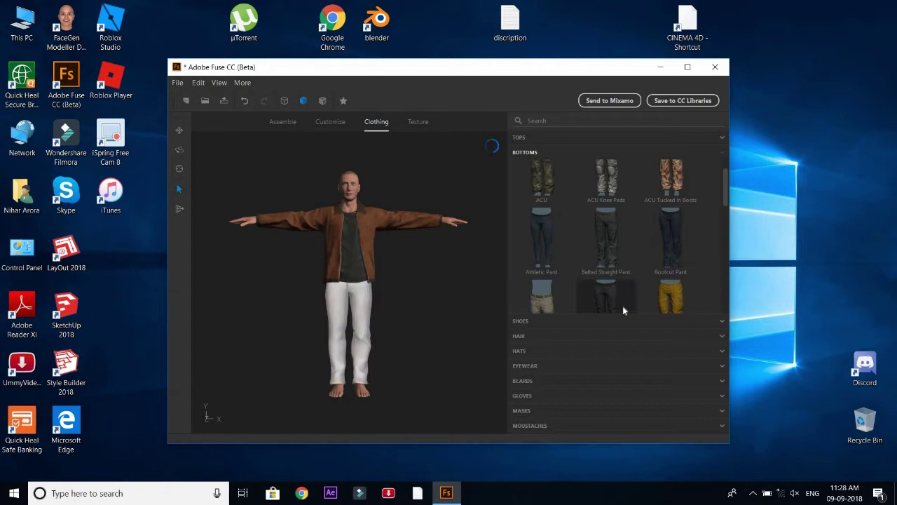
{"action": "left_click", "coordinate": [522, 321]}
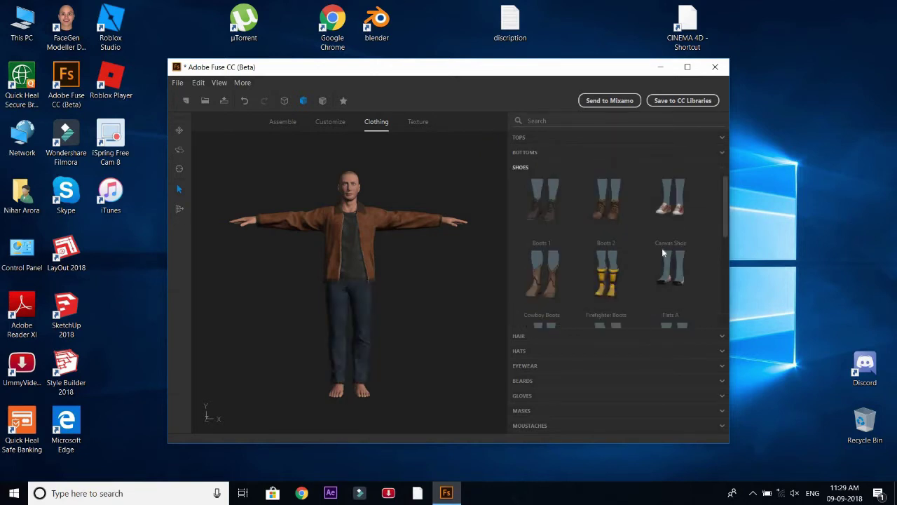
{"action": "left_click", "coordinate": [610, 211]}
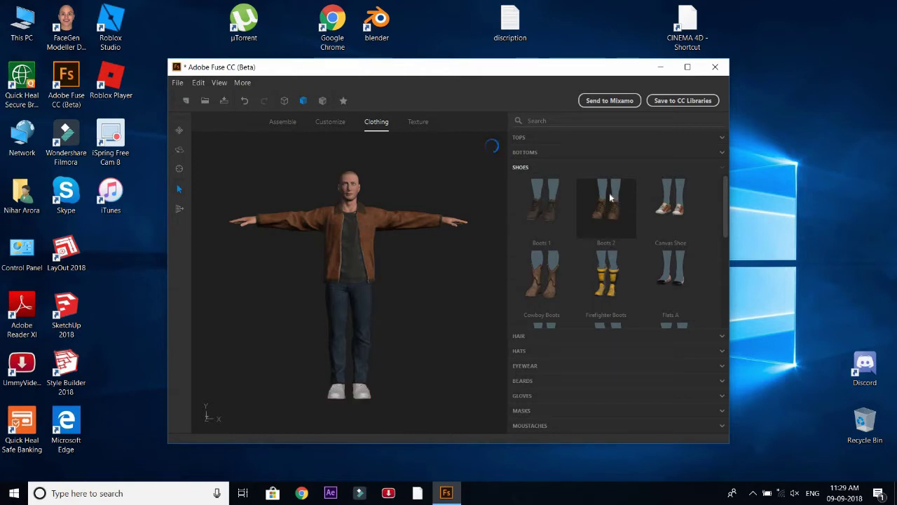
{"action": "scroll", "coordinate": [637, 237], "scroll_direction": "down", "scroll_amount": 1}
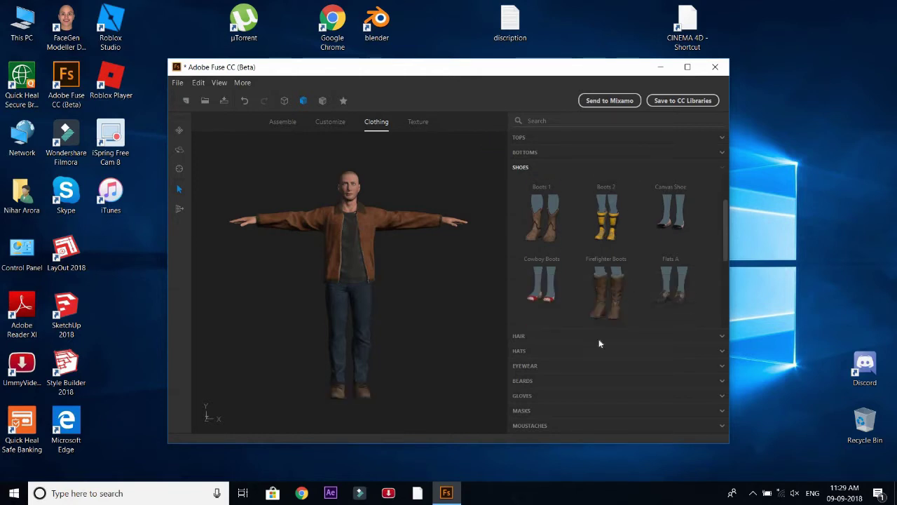
Give the character the Short Hair hairstyle from the hair collection.
{"action": "left_click", "coordinate": [526, 338]}
{"action": "scroll", "coordinate": [624, 265], "scroll_direction": "down", "scroll_amount": 1}
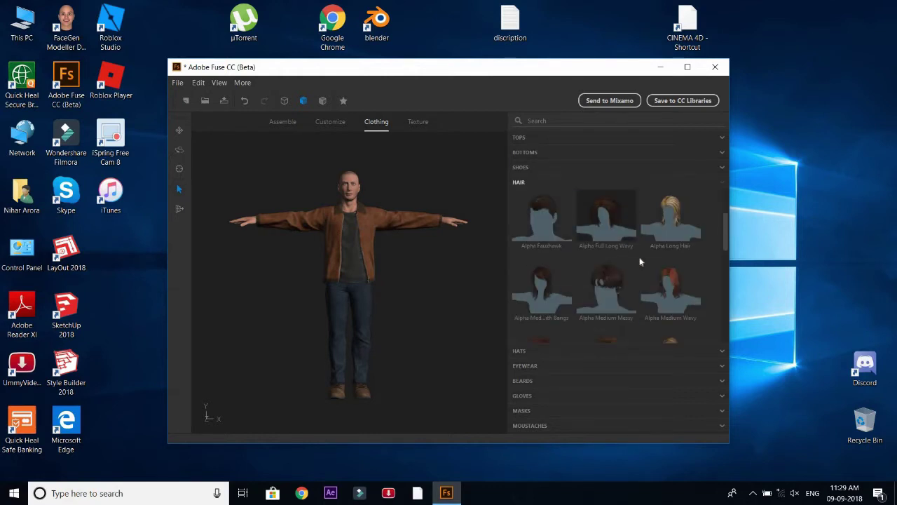
{"action": "scroll", "coordinate": [633, 280], "scroll_direction": "down", "scroll_amount": 2}
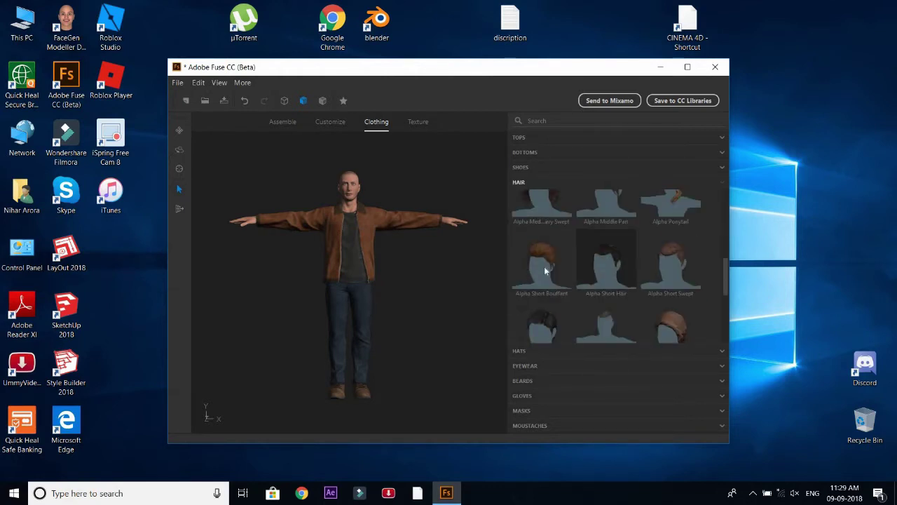
{"action": "scroll", "coordinate": [639, 299], "scroll_direction": "down", "scroll_amount": 1}
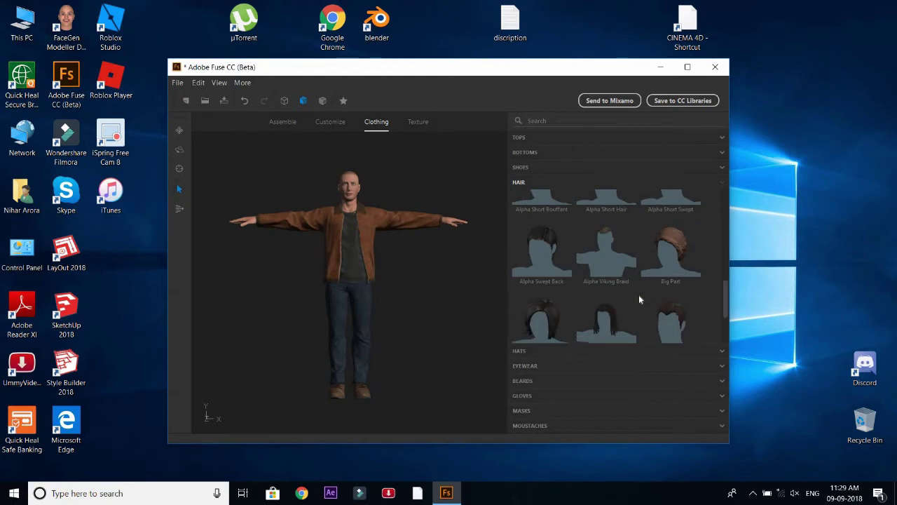
{"action": "scroll", "coordinate": [636, 303], "scroll_direction": "down", "scroll_amount": 1}
{"action": "scroll", "coordinate": [635, 308], "scroll_direction": "up", "scroll_amount": 2}
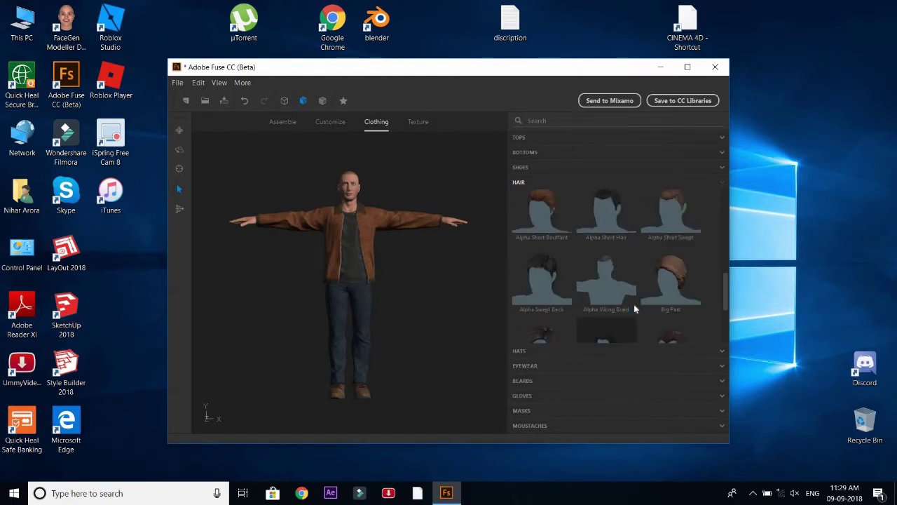
{"action": "scroll", "coordinate": [635, 309], "scroll_direction": "down", "scroll_amount": 2}
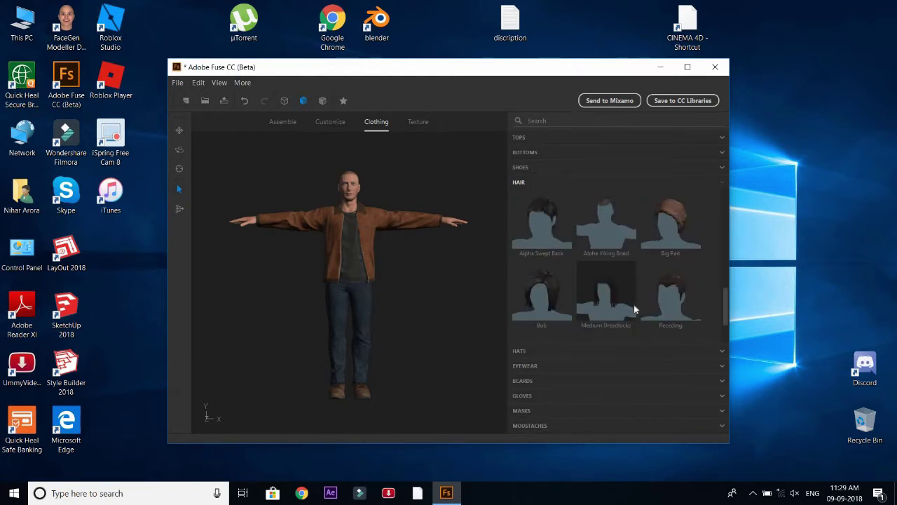
{"action": "scroll", "coordinate": [635, 308], "scroll_direction": "down", "scroll_amount": 2}
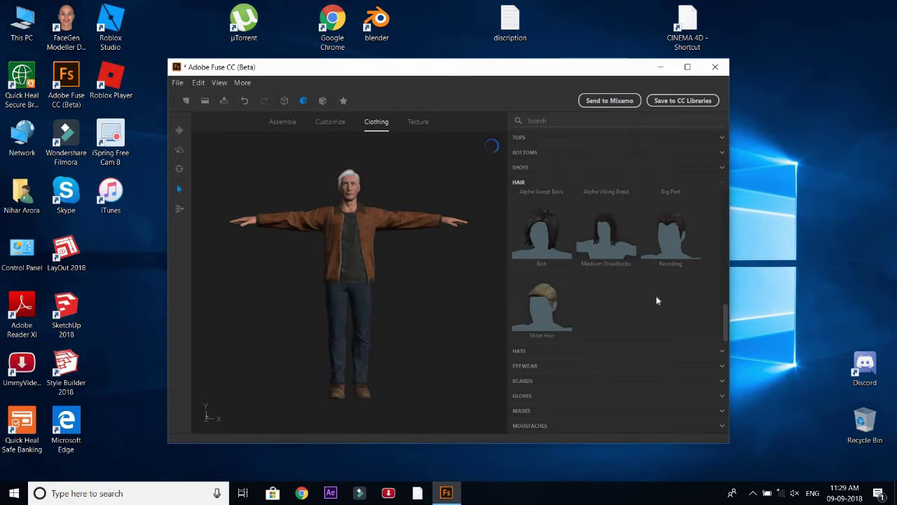
Look through the available hats, eyewear, beards, gloves, masks and moustaches for the character.
{"action": "left_click", "coordinate": [529, 353]}
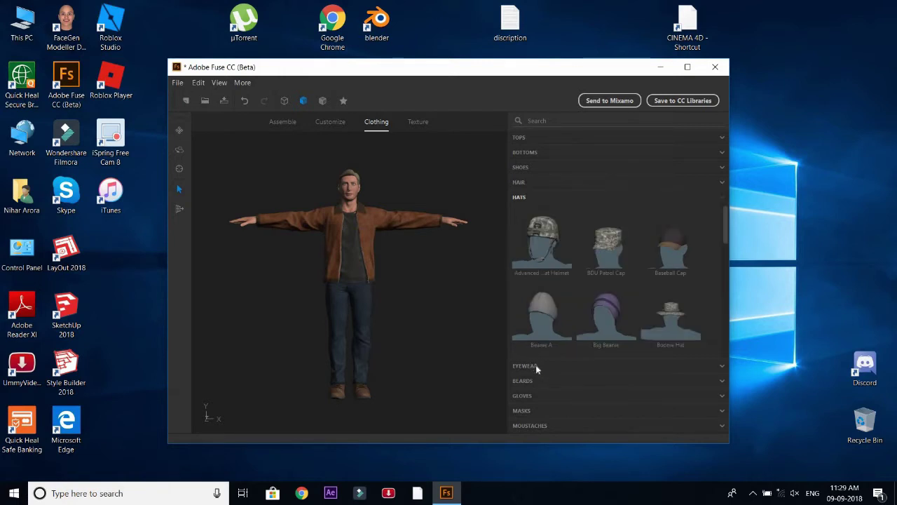
{"action": "left_click", "coordinate": [535, 364]}
{"action": "left_click", "coordinate": [532, 382]}
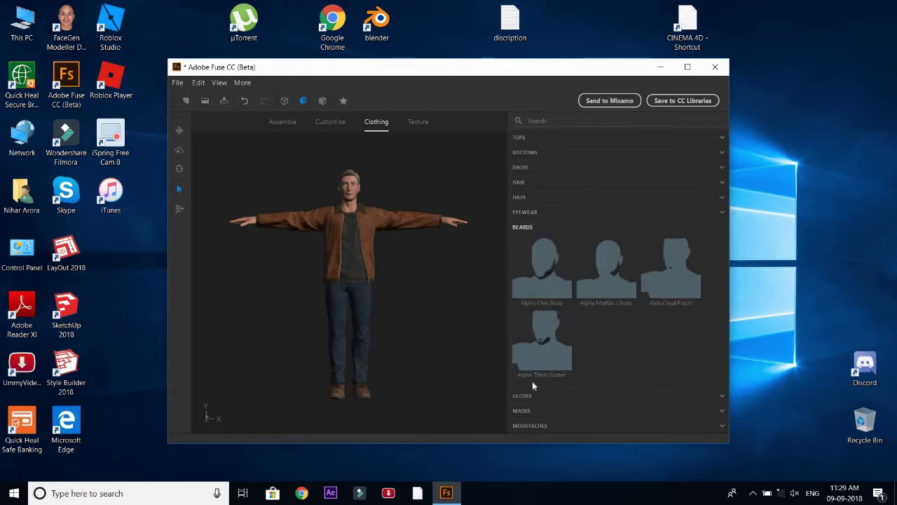
{"action": "left_click", "coordinate": [531, 397]}
{"action": "left_click", "coordinate": [530, 408]}
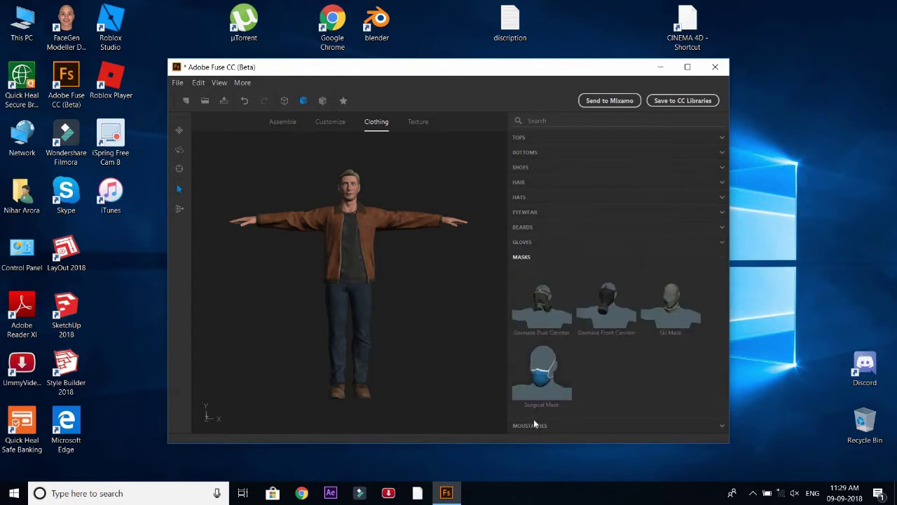
{"action": "left_click", "coordinate": [533, 420]}
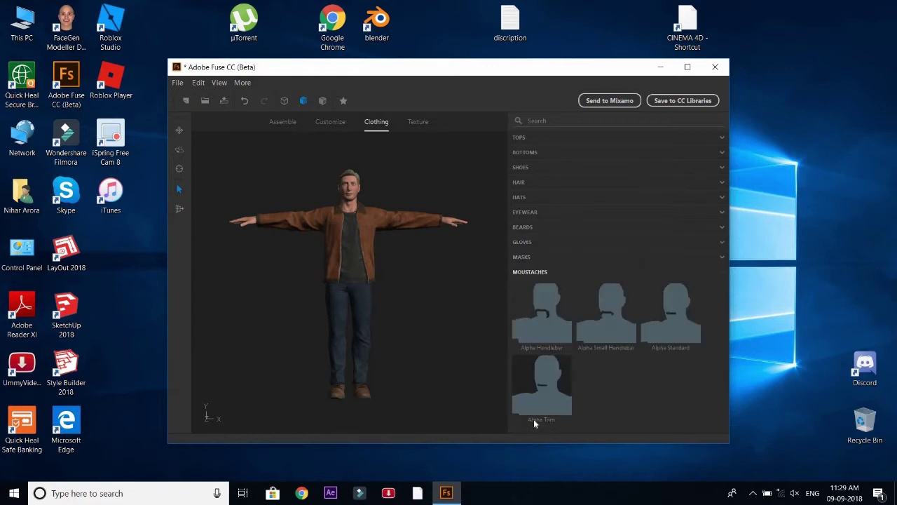
Change the texture colour of the character's hair to a very dark reddish brown.
{"action": "left_click", "coordinate": [418, 123]}
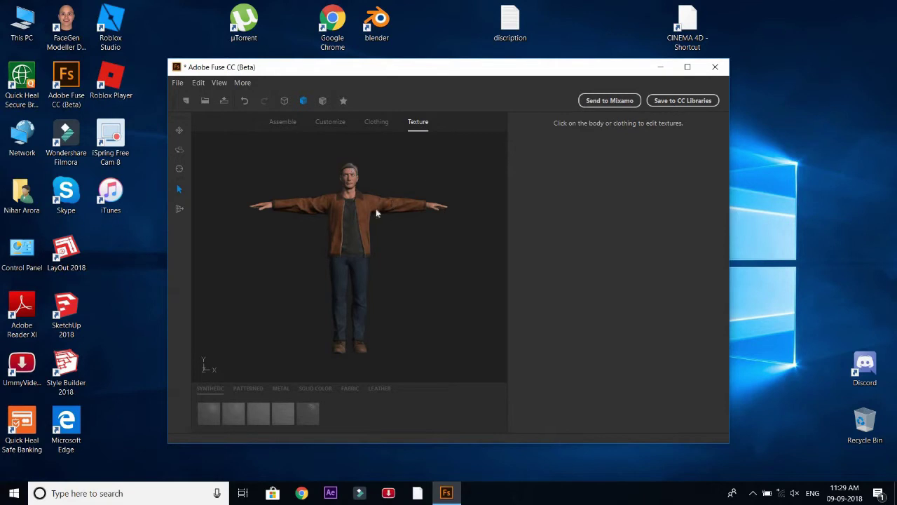
{"action": "left_click", "coordinate": [349, 169]}
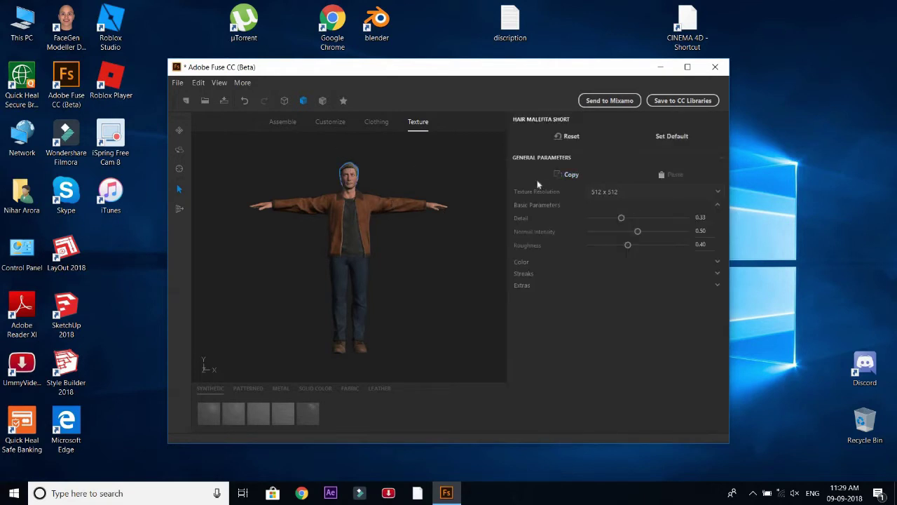
{"action": "left_click", "coordinate": [538, 265]}
{"action": "left_click", "coordinate": [651, 275]}
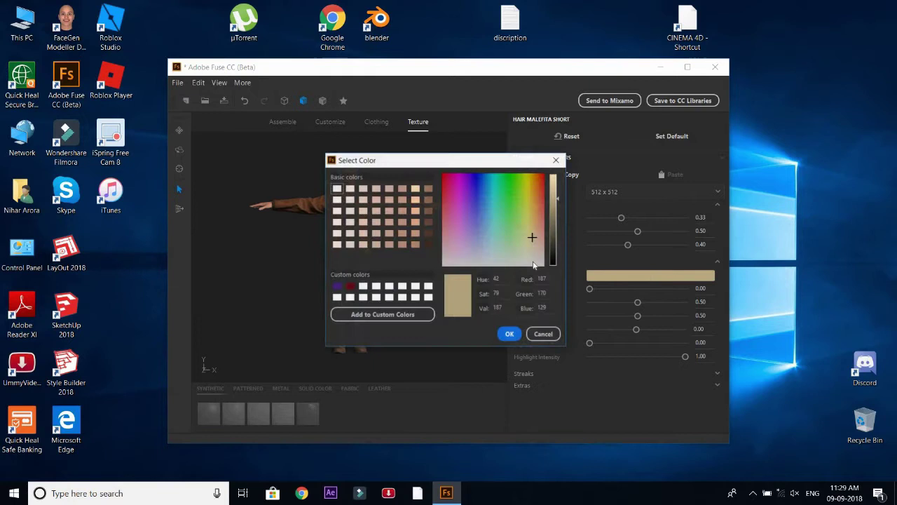
{"action": "mouse_move", "coordinate": [553, 249]}
{"action": "left_mouse_down"}
{"action": "mouse_move", "coordinate": [553, 276]}
{"action": "mouse_move", "coordinate": [543, 225]}
{"action": "mouse_move", "coordinate": [558, 254]}
{"action": "left_mouse_up"}
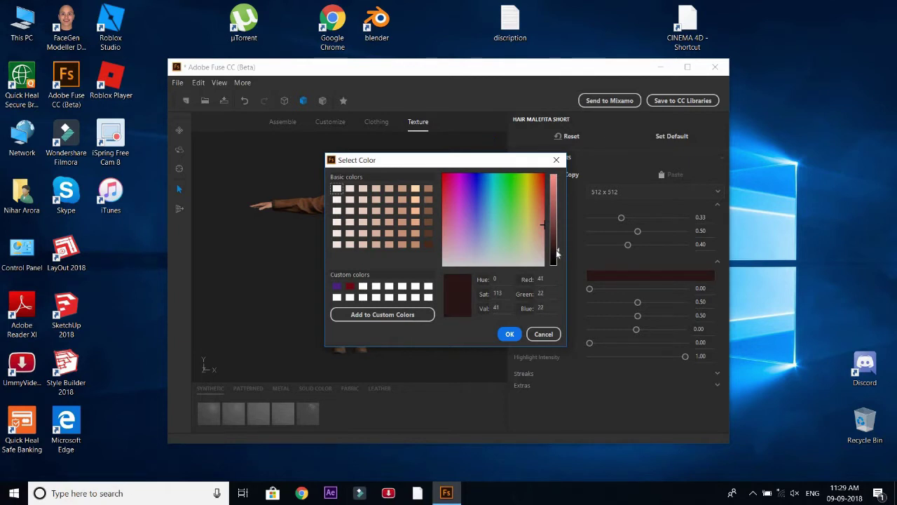
{"action": "left_click", "coordinate": [510, 333]}
Examine the recoloured hair up close from several angles and check the whole dressed character.
{"action": "left_click", "coordinate": [179, 129]}
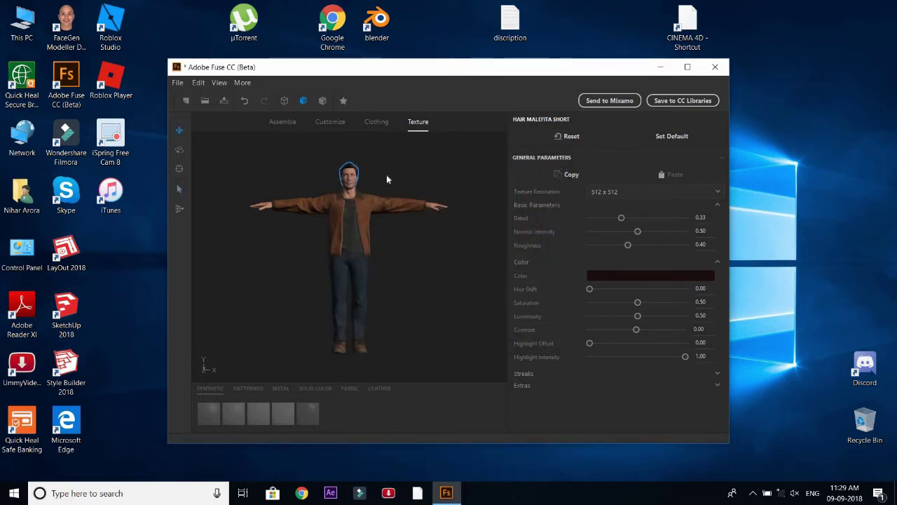
{"action": "left_click_drag", "start_coordinate": [386, 175], "coordinate": [389, 243]}
{"action": "scroll", "coordinate": [389, 243], "scroll_direction": "up", "scroll_amount": 8}
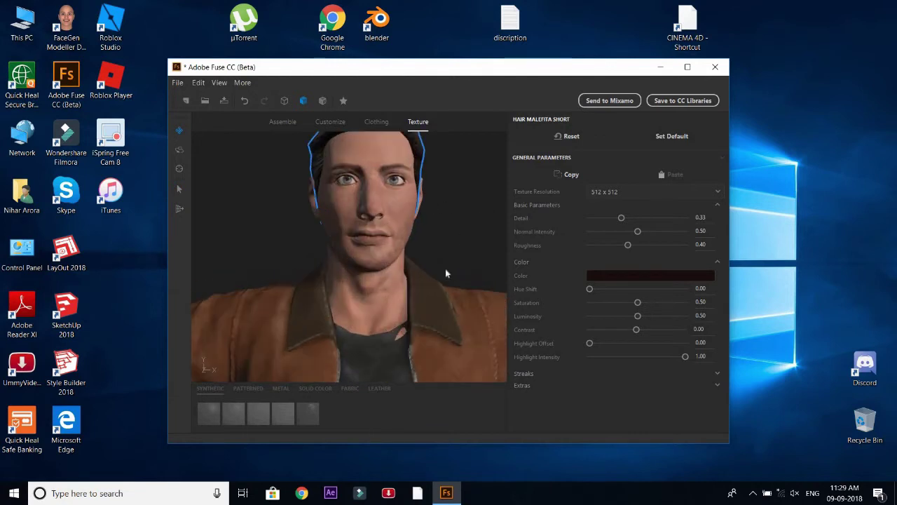
{"action": "left_click", "coordinate": [180, 149]}
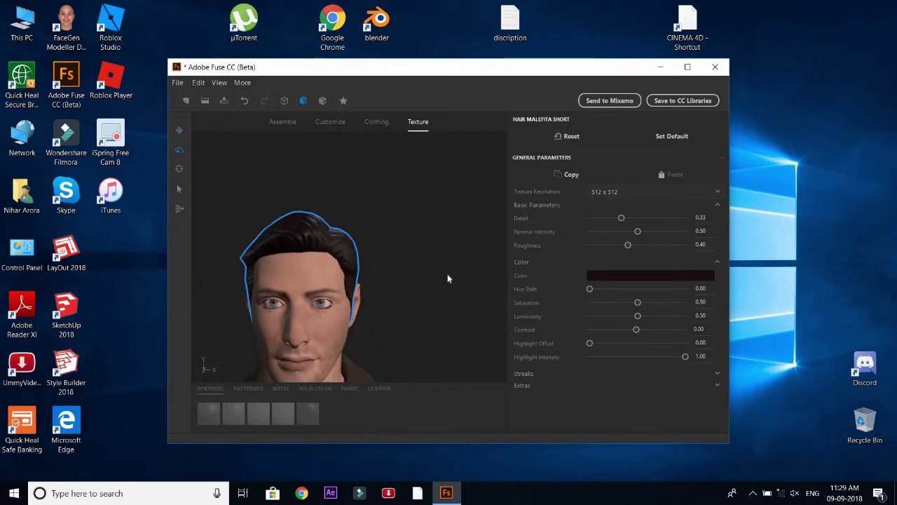
{"action": "mouse_move", "coordinate": [449, 274]}
{"action": "left_mouse_down"}
{"action": "mouse_move", "coordinate": [355, 281]}
{"action": "mouse_move", "coordinate": [350, 297]}
{"action": "mouse_move", "coordinate": [474, 290]}
{"action": "mouse_move", "coordinate": [445, 283]}
{"action": "left_mouse_up"}
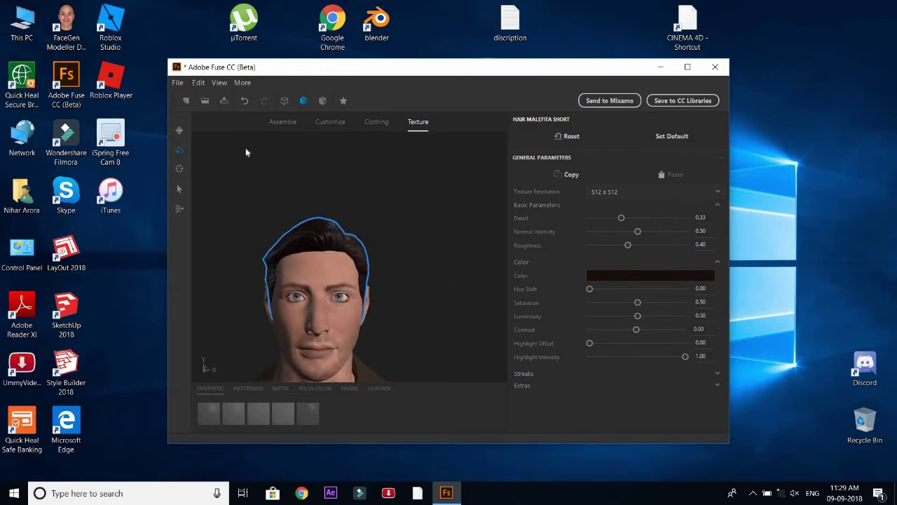
{"action": "scroll", "coordinate": [416, 208], "scroll_direction": "down", "scroll_amount": 6}
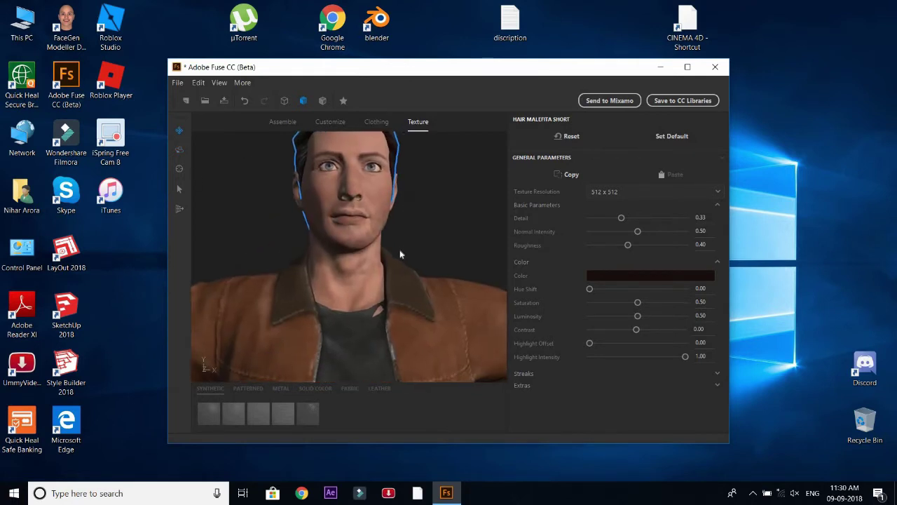
{"action": "scroll", "coordinate": [403, 284], "scroll_direction": "down", "scroll_amount": 4}
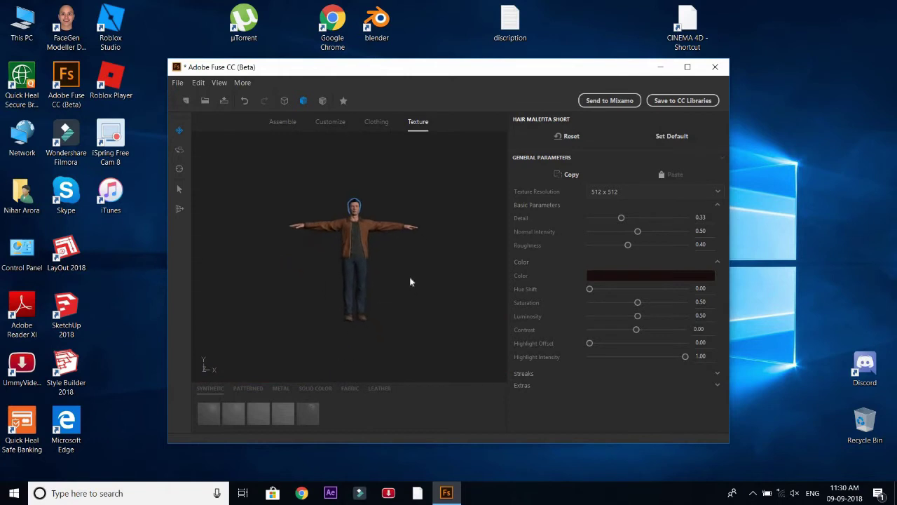
{"action": "scroll", "coordinate": [421, 277], "scroll_direction": "up", "scroll_amount": 3}
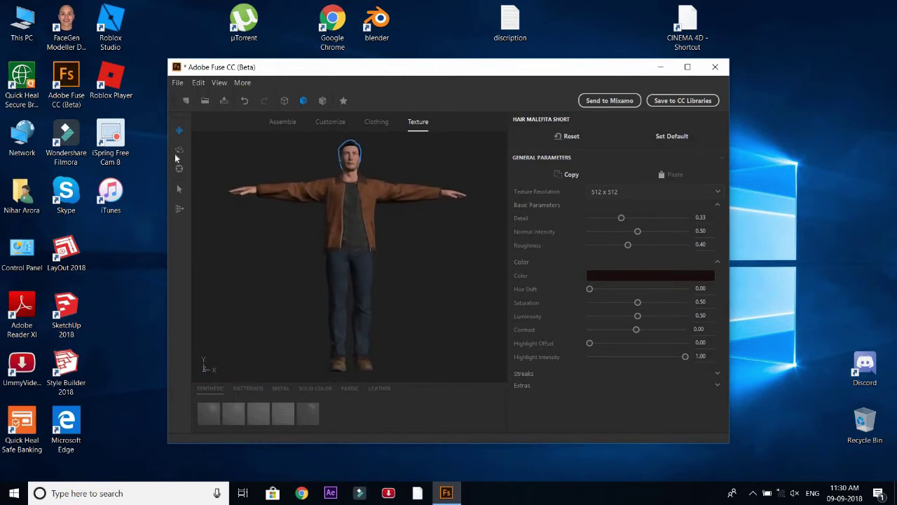
{"action": "left_click_drag", "start_coordinate": [403, 254], "coordinate": [402, 257]}
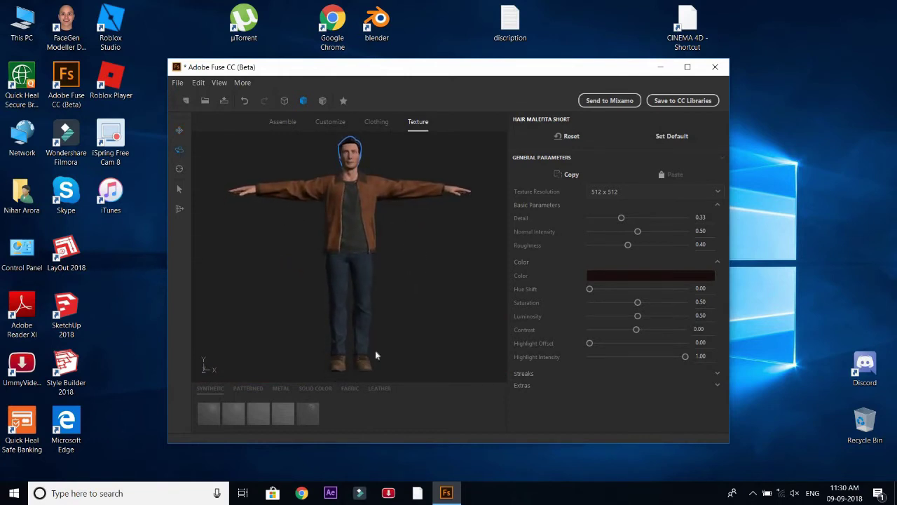
Darken the leather jacket's main fabric colour to a deep brown, RGB 78, 40, 22.
{"action": "left_click", "coordinate": [371, 201]}
{"action": "left_click", "coordinate": [582, 323]}
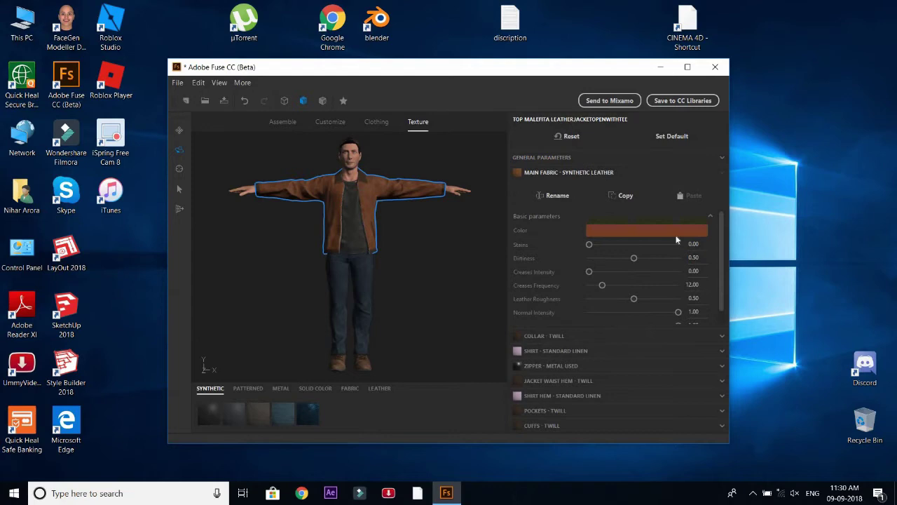
{"action": "left_click", "coordinate": [676, 232]}
{"action": "mouse_move", "coordinate": [235, 73]}
{"action": "left_mouse_down"}
{"action": "mouse_move", "coordinate": [234, 42]}
{"action": "mouse_move", "coordinate": [235, 85]}
{"action": "left_mouse_up"}
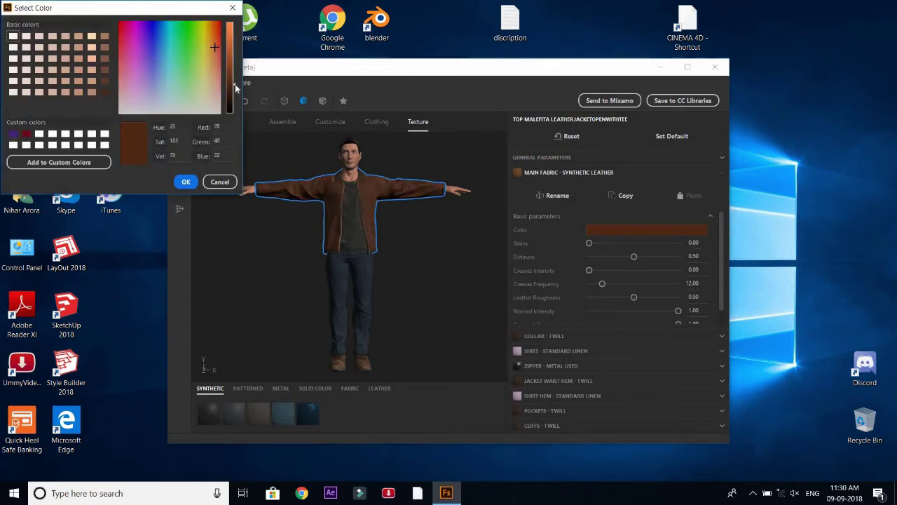
{"action": "left_click", "coordinate": [185, 181]}
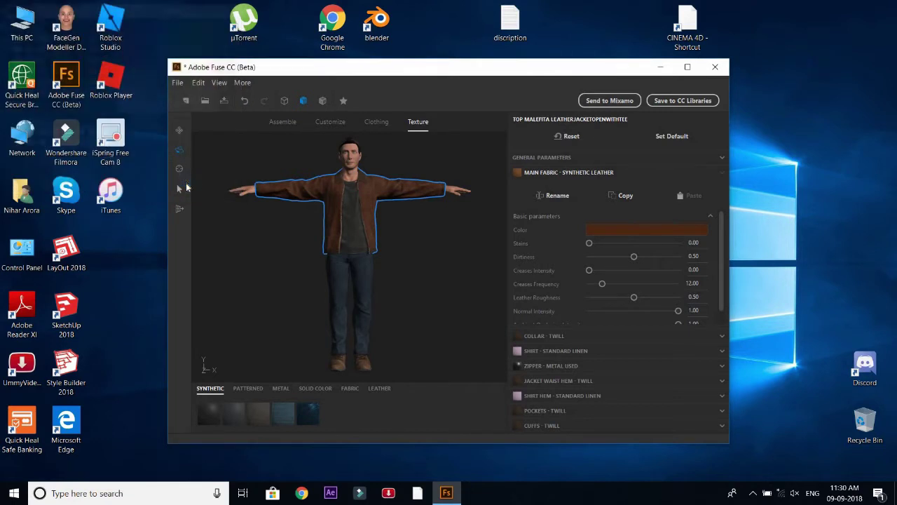
Export the character model as an OBJ file into the My Face folder on drive E.
{"action": "left_click", "coordinate": [179, 84]}
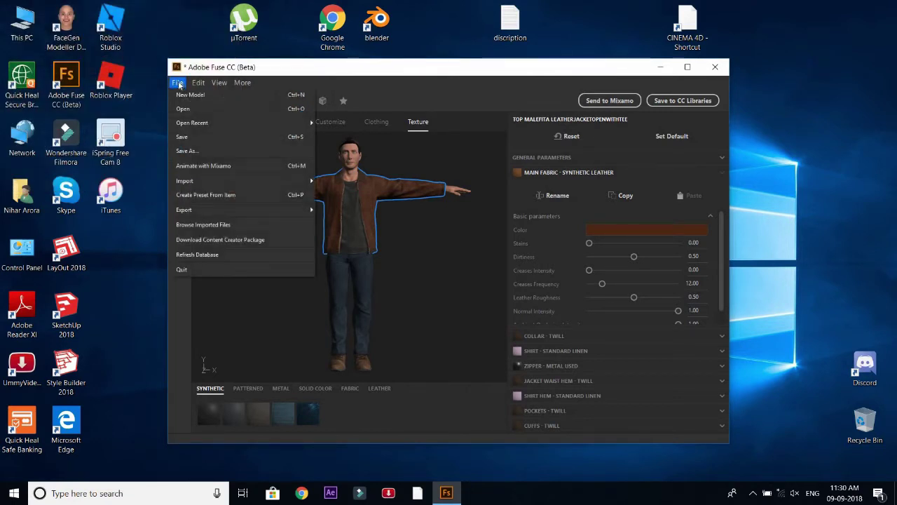
{"action": "mouse_move", "coordinate": [265, 213]}
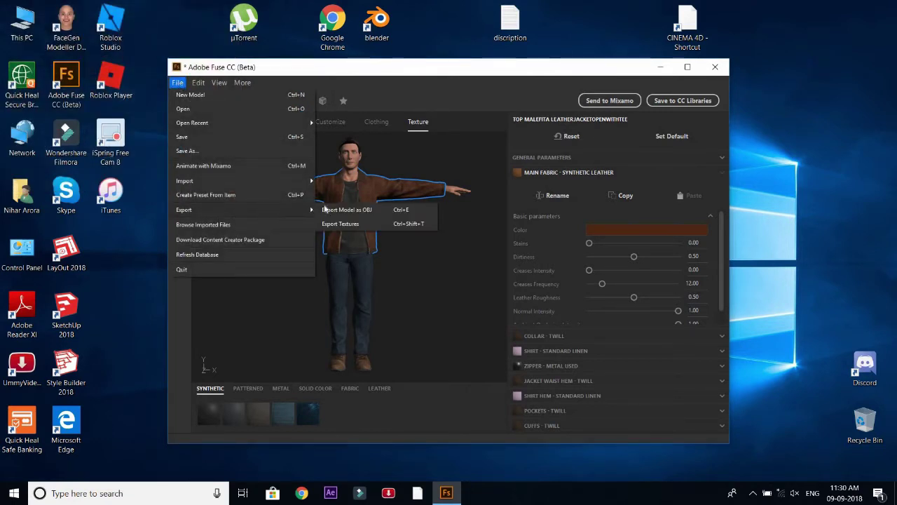
{"action": "left_click", "coordinate": [324, 209]}
{"action": "left_click", "coordinate": [401, 296]}
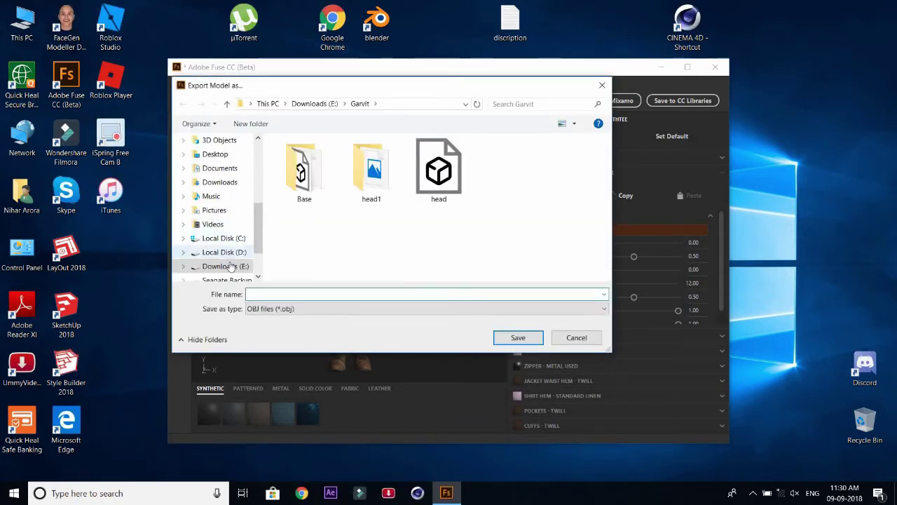
{"action": "left_click", "coordinate": [237, 267]}
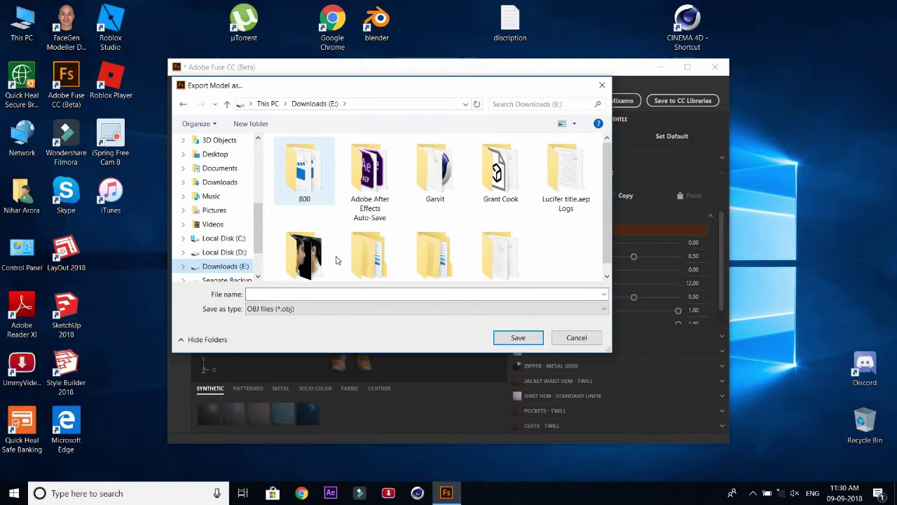
{"action": "double_click", "coordinate": [311, 253]}
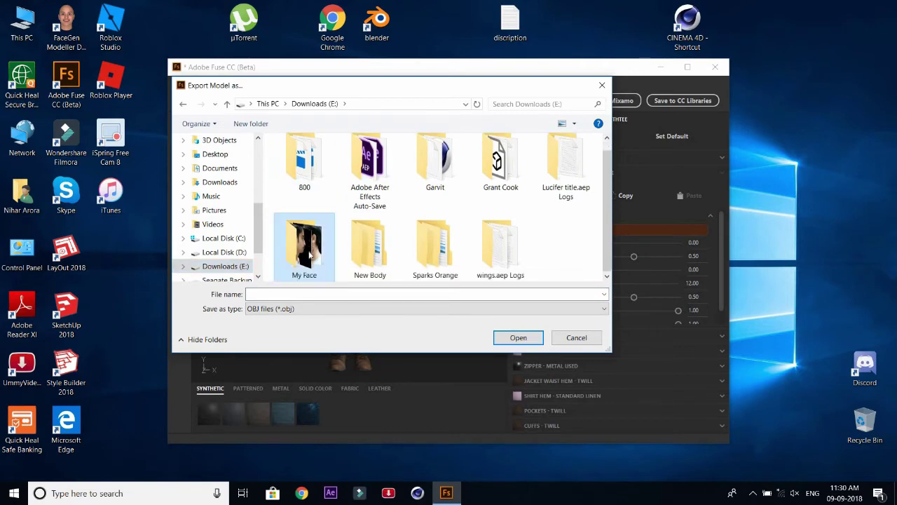
{"action": "left_click", "coordinate": [334, 294]}
{"action": "type", "text": "fsdf"}
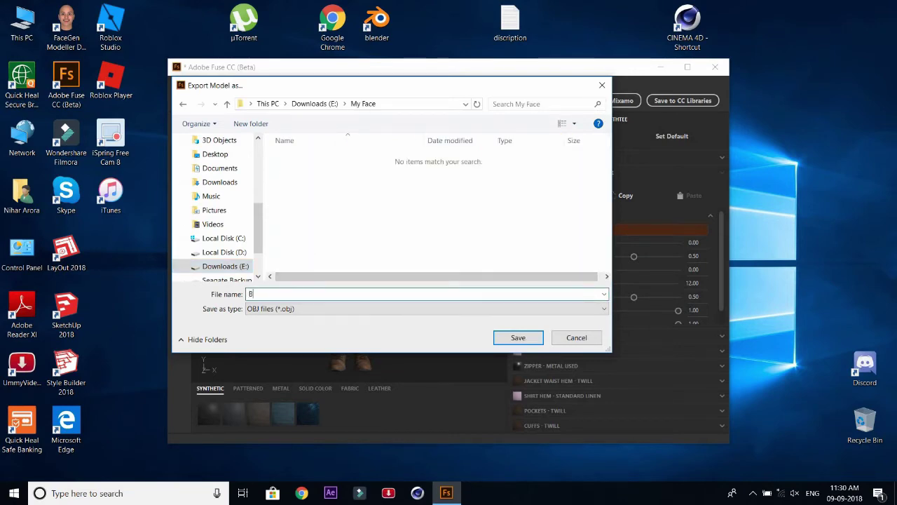
{"action": "key", "text": "Return"}
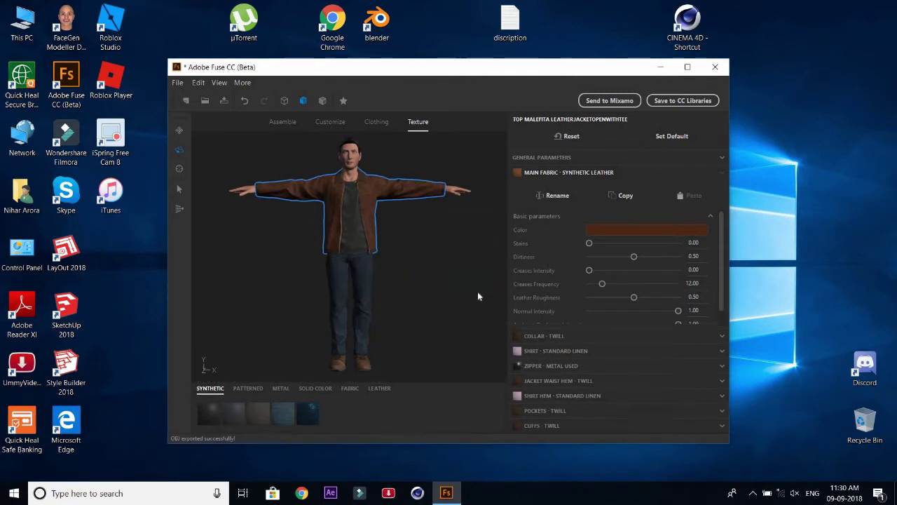
Close the character program and discard the unsaved assembly changes.
{"action": "left_click", "coordinate": [715, 66]}
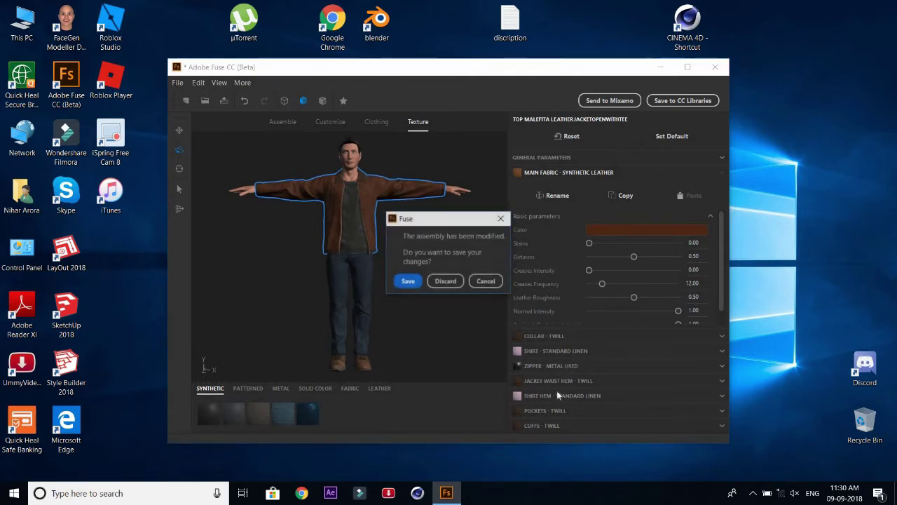
{"action": "left_click", "coordinate": [446, 281]}
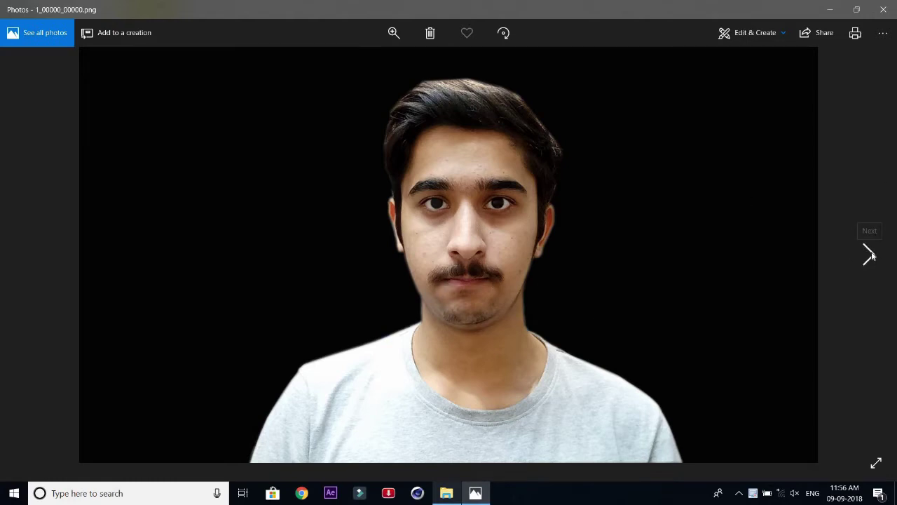
View the side-profile face photo that follows the front-facing one in Photos.
{"action": "left_click", "coordinate": [869, 255]}
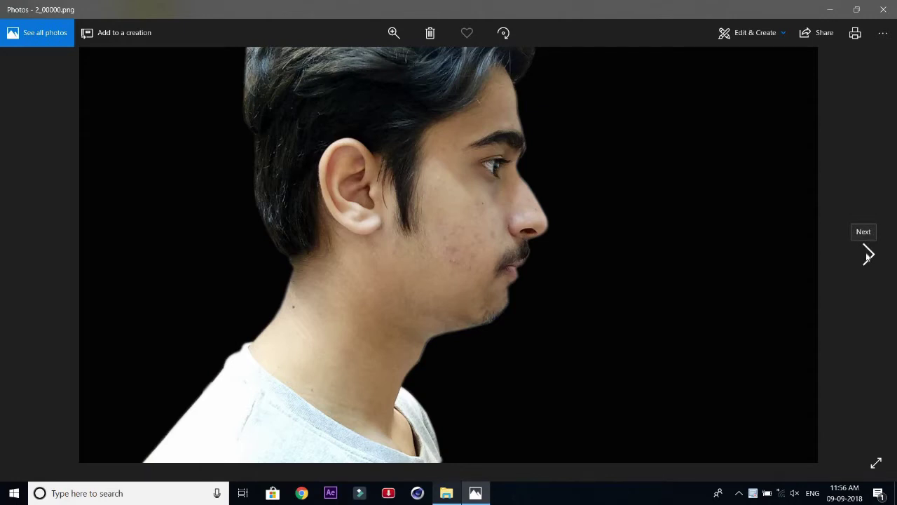
View the opposite side-profile photo, 2_000002.png, and close the photo viewer.
{"action": "left_click", "coordinate": [868, 255]}
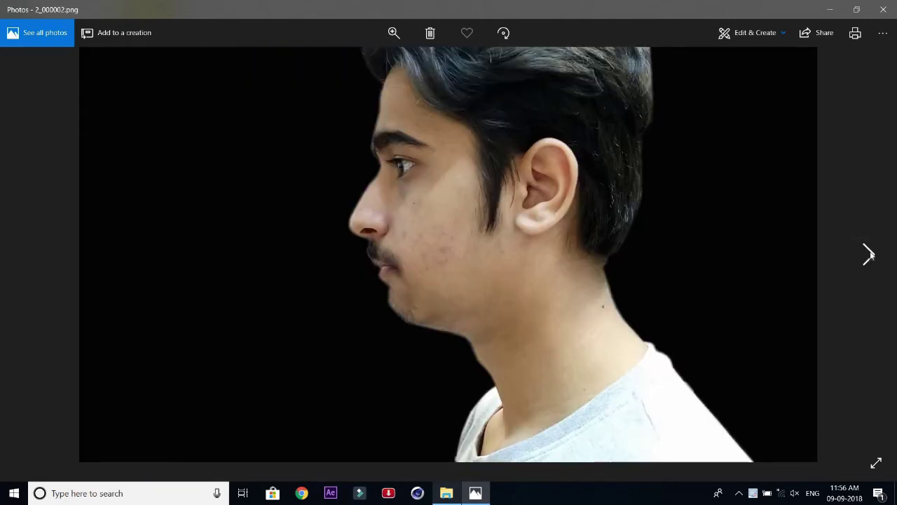
{"action": "left_click", "coordinate": [884, 9]}
Open the 2_00000 side-profile photo in Paint and flip it horizontally.
{"action": "left_click", "coordinate": [252, 86]}
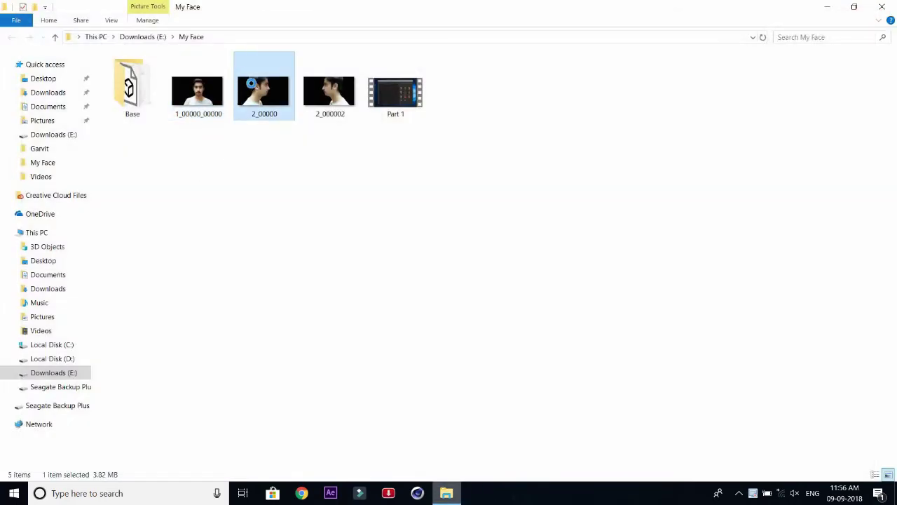
{"action": "right_click", "coordinate": [251, 82]}
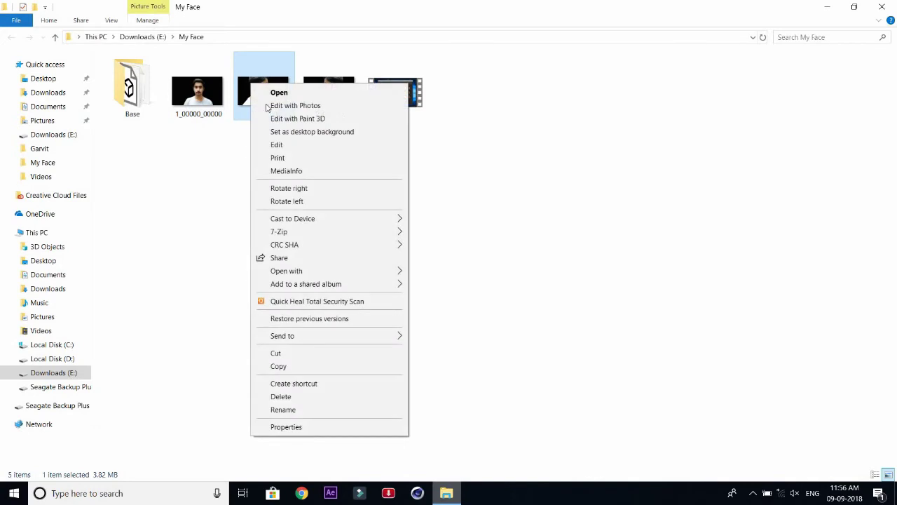
{"action": "left_click", "coordinate": [295, 146]}
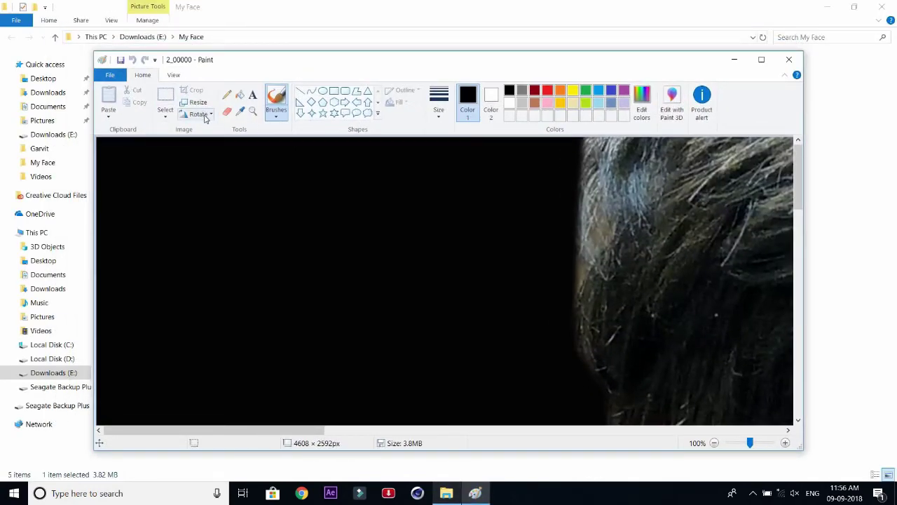
{"action": "left_click", "coordinate": [761, 60]}
{"action": "left_click", "coordinate": [106, 61]}
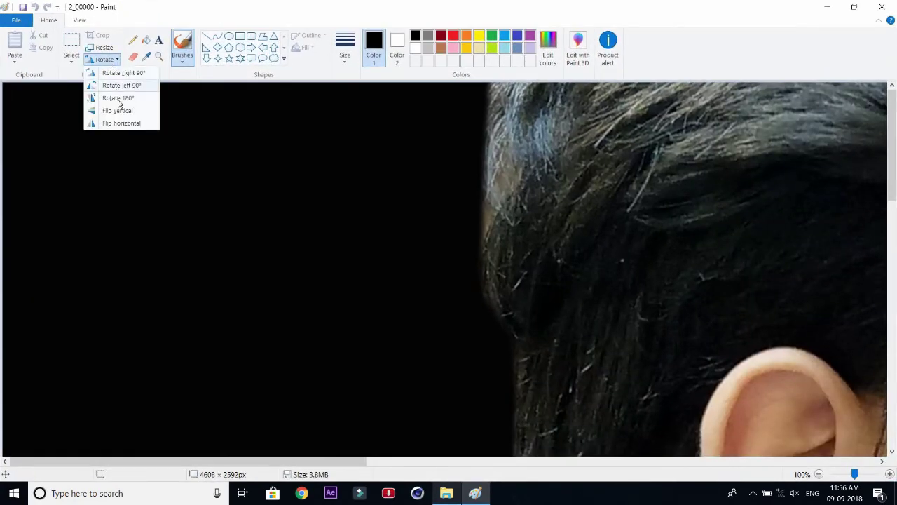
{"action": "left_click", "coordinate": [122, 123]}
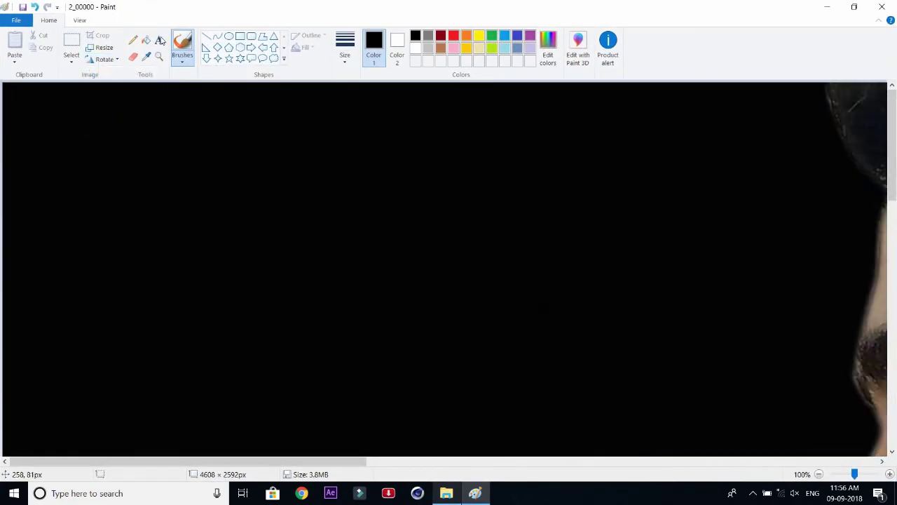
{"action": "left_click", "coordinate": [159, 56]}
{"action": "right_click", "coordinate": [202, 133]}
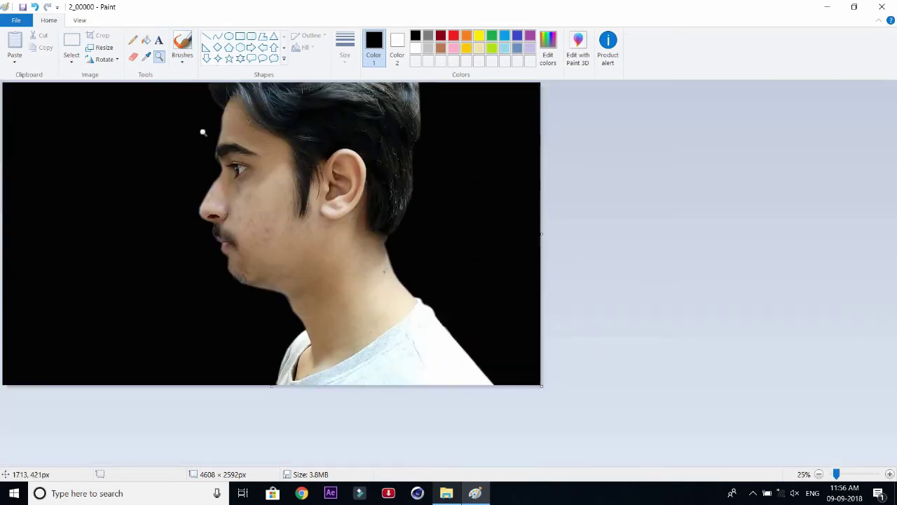
Flip the side-profile photo horizontally twice more and close Paint without saving the changes.
{"action": "left_click", "coordinate": [107, 60]}
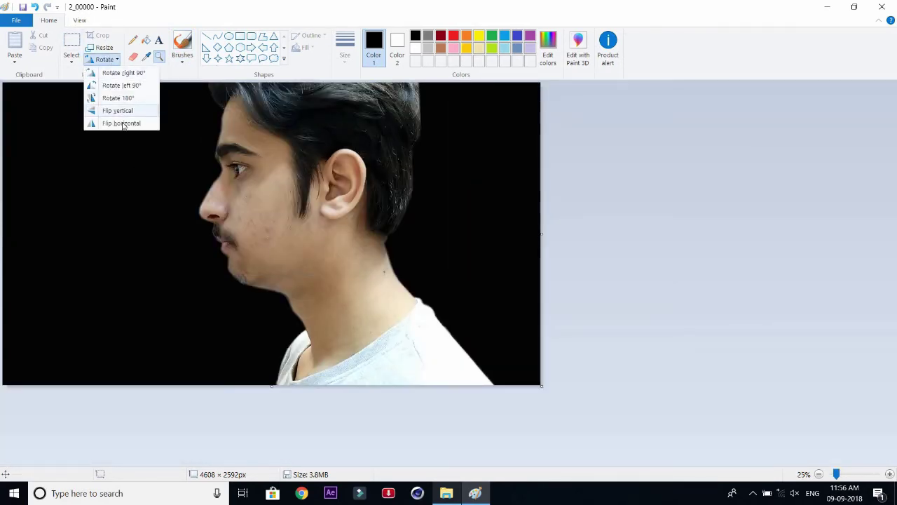
{"action": "left_click", "coordinate": [121, 123]}
{"action": "left_click", "coordinate": [105, 60]}
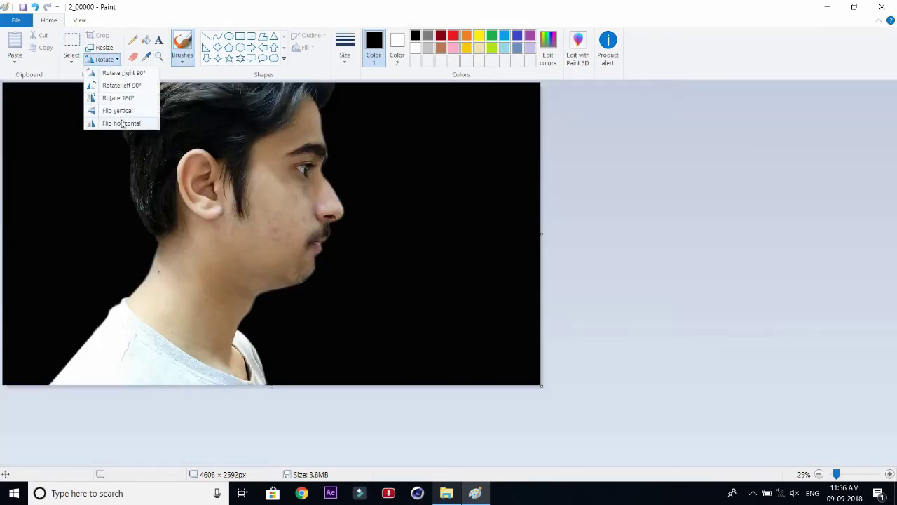
{"action": "left_click", "coordinate": [122, 122]}
{"action": "left_click", "coordinate": [880, 5]}
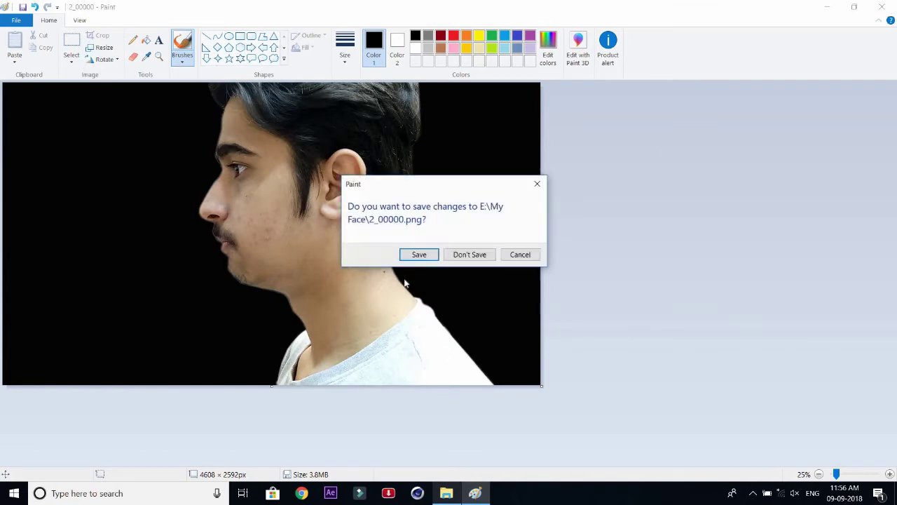
{"action": "left_click", "coordinate": [469, 255]}
Close the My Face folder window and launch FaceGen Modeller from the desktop.
{"action": "left_click", "coordinate": [386, 238]}
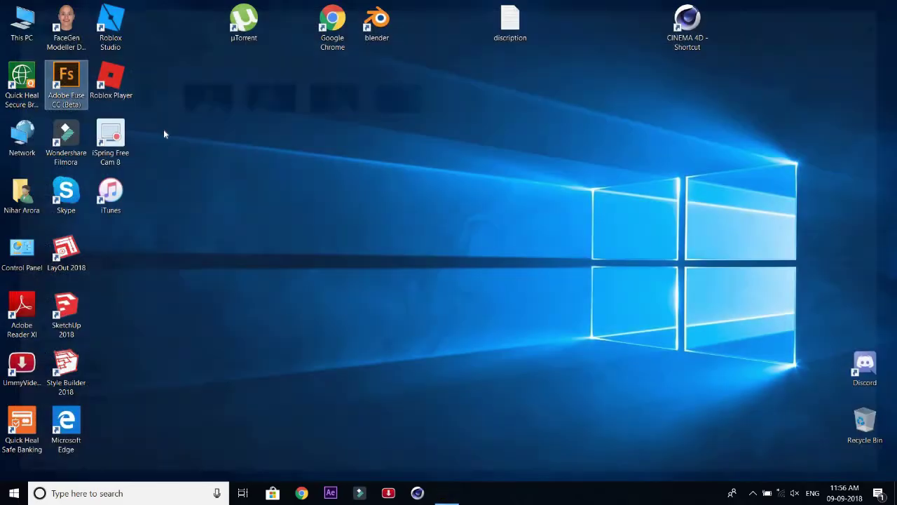
{"action": "left_click", "coordinate": [882, 6]}
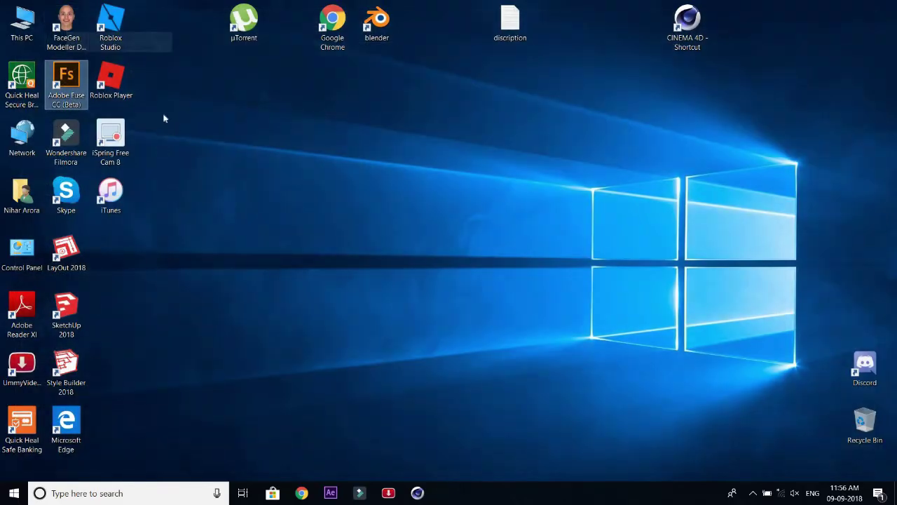
{"action": "double_click", "coordinate": [66, 24]}
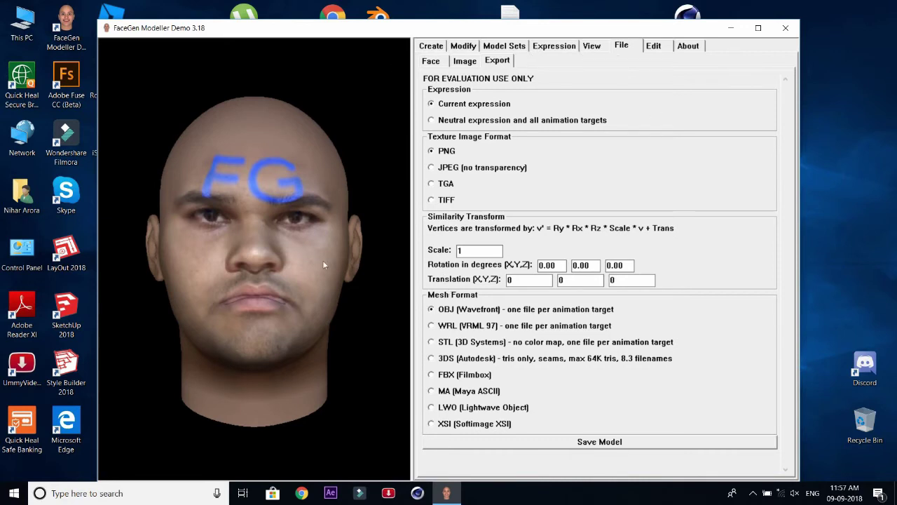
Examine the default head in side view and look over the expression, model set and shape modification options.
{"action": "left_click_drag", "start_coordinate": [311, 336], "coordinate": [336, 232]}
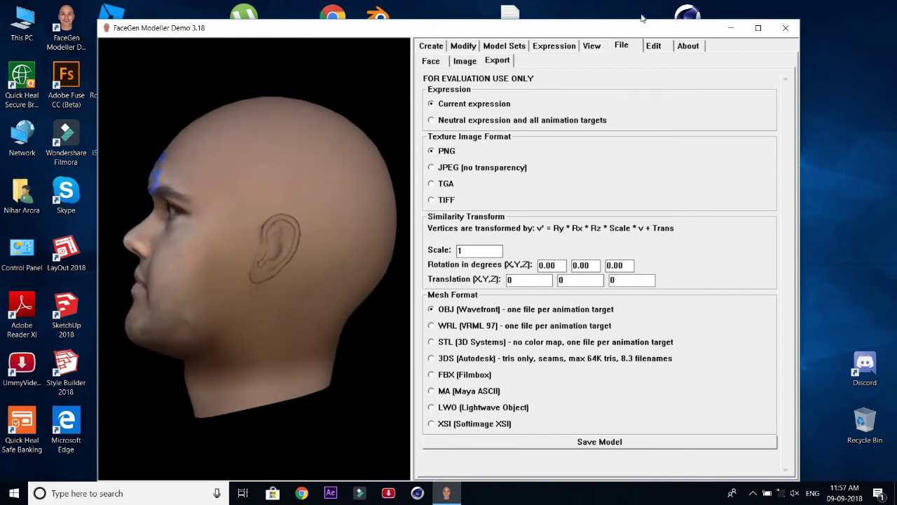
{"action": "left_click", "coordinate": [592, 45]}
{"action": "left_click", "coordinate": [554, 49]}
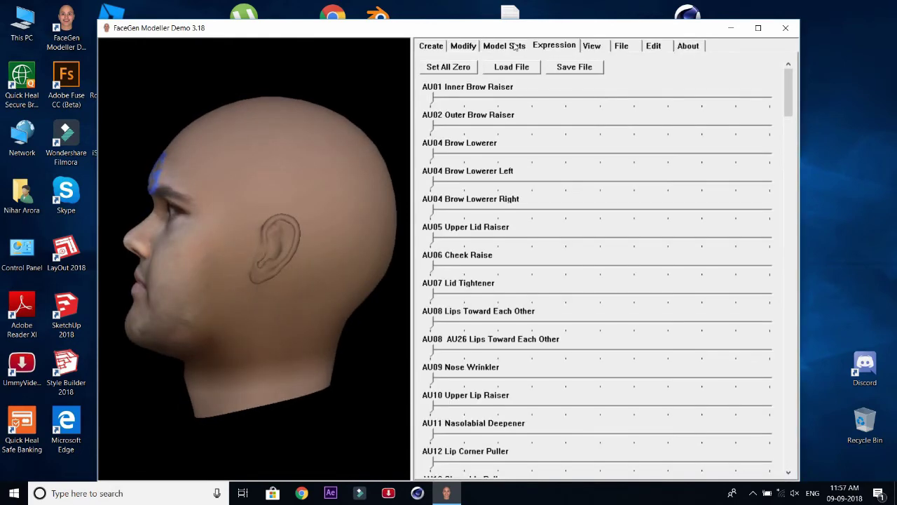
{"action": "left_click", "coordinate": [516, 47]}
{"action": "left_click", "coordinate": [572, 47]}
{"action": "left_click", "coordinate": [623, 46]}
{"action": "left_click", "coordinate": [463, 46]}
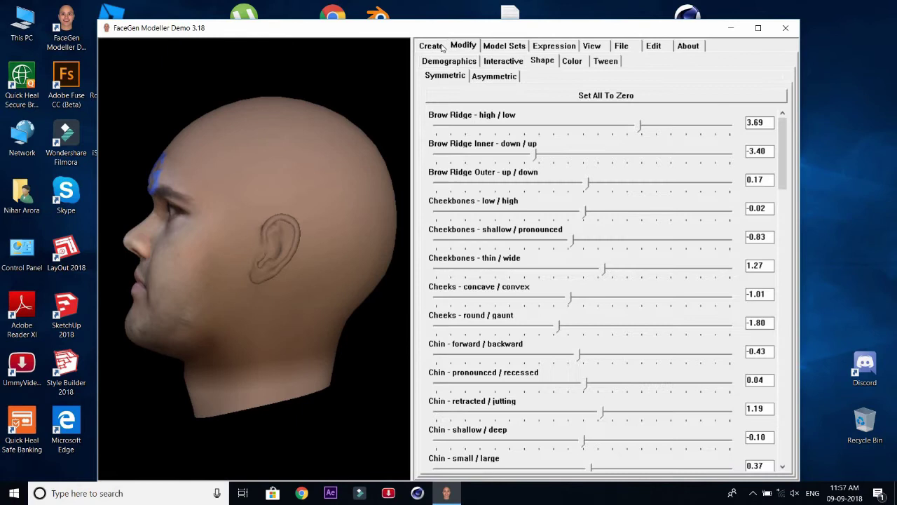
Load 1_00000_00000 from the My Face folder on drive E as the front photo for creating a head.
{"action": "left_click", "coordinate": [432, 46]}
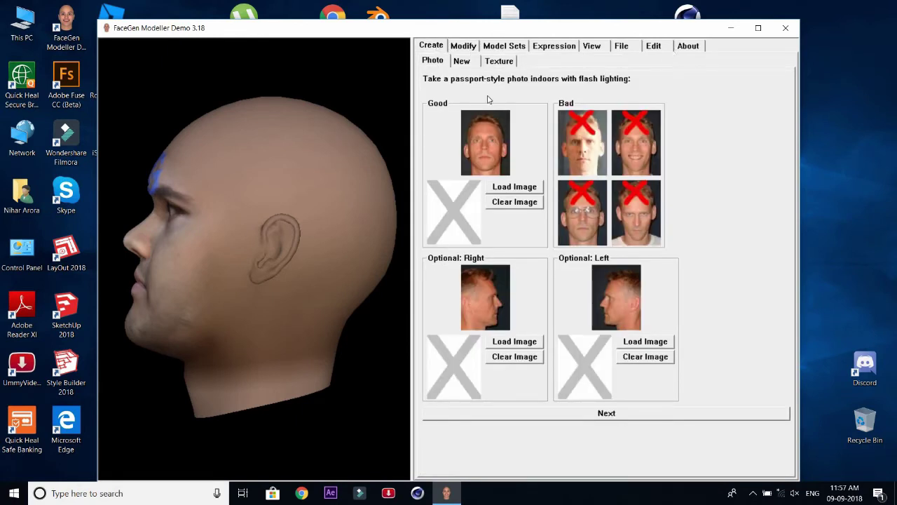
{"action": "left_click", "coordinate": [521, 189]}
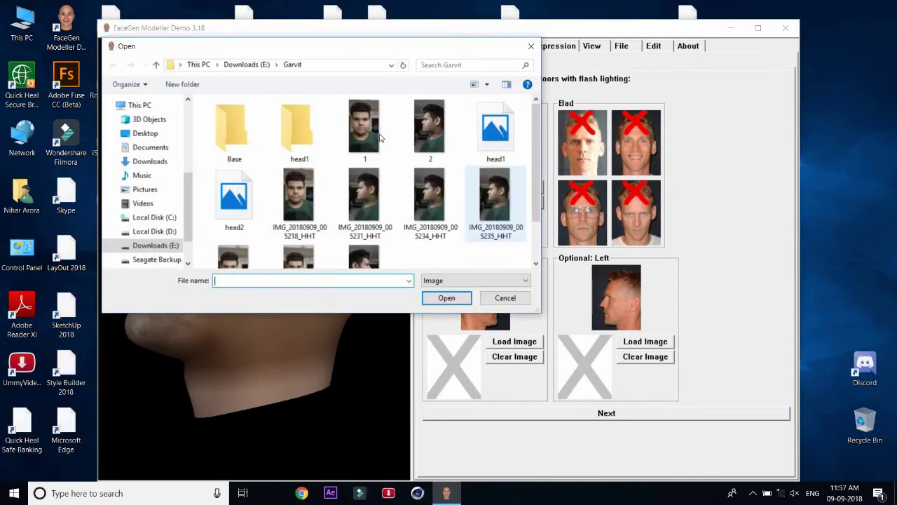
{"action": "left_click", "coordinate": [155, 246]}
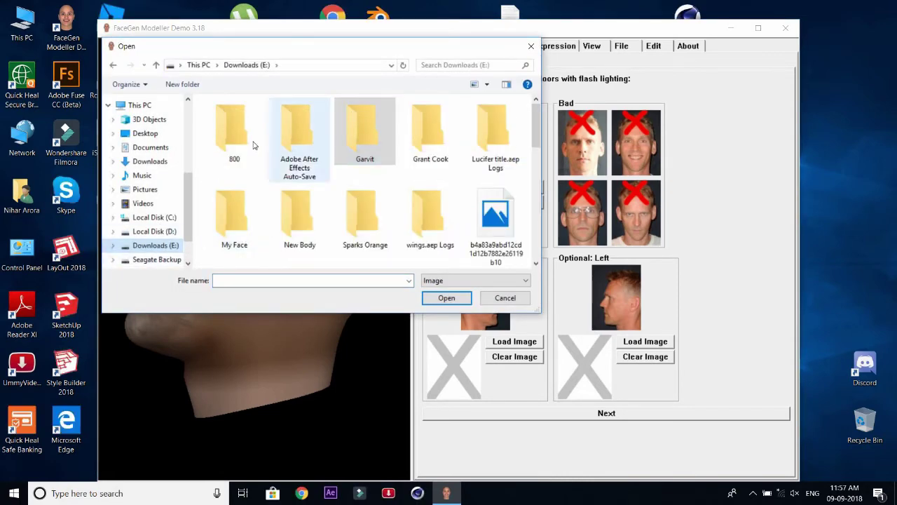
{"action": "double_click", "coordinate": [232, 214]}
{"action": "double_click", "coordinate": [301, 138]}
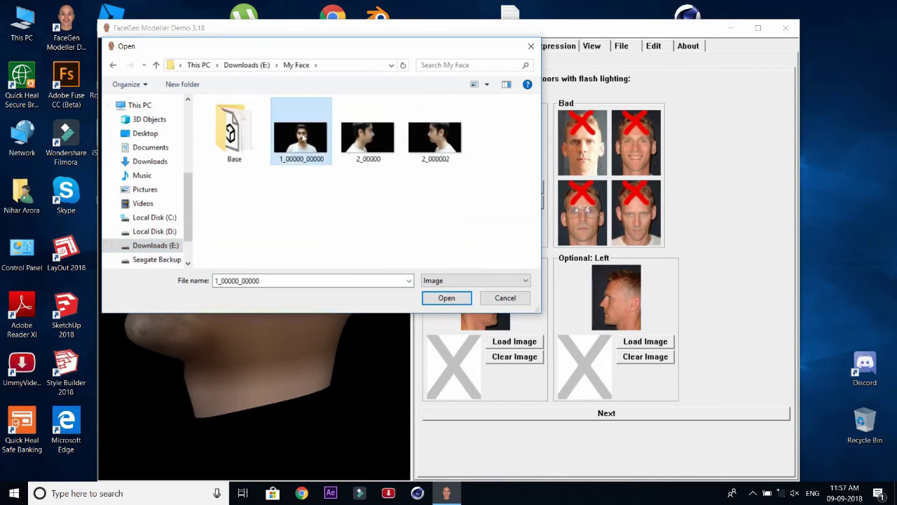
Load 2_00000 as the optional right profile photo and 2_000002 as the optional left profile photo.
{"action": "left_click", "coordinate": [522, 343]}
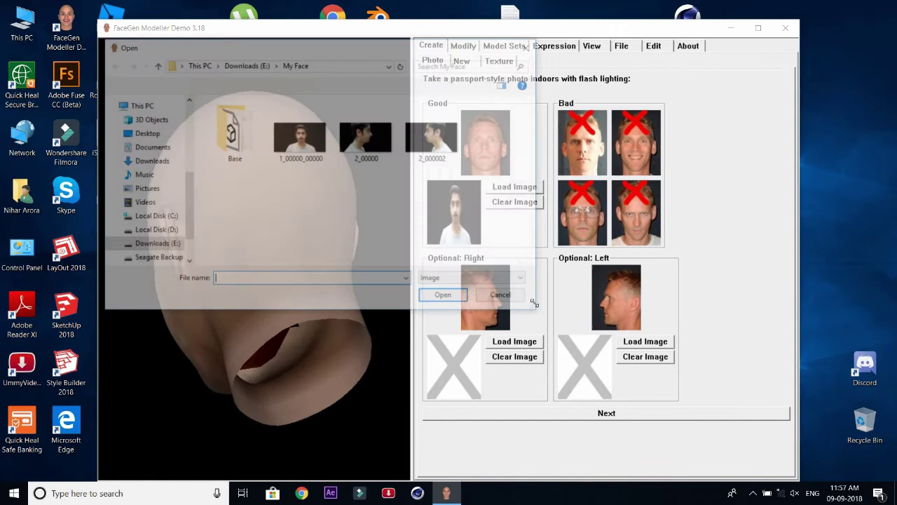
{"action": "double_click", "coordinate": [365, 135]}
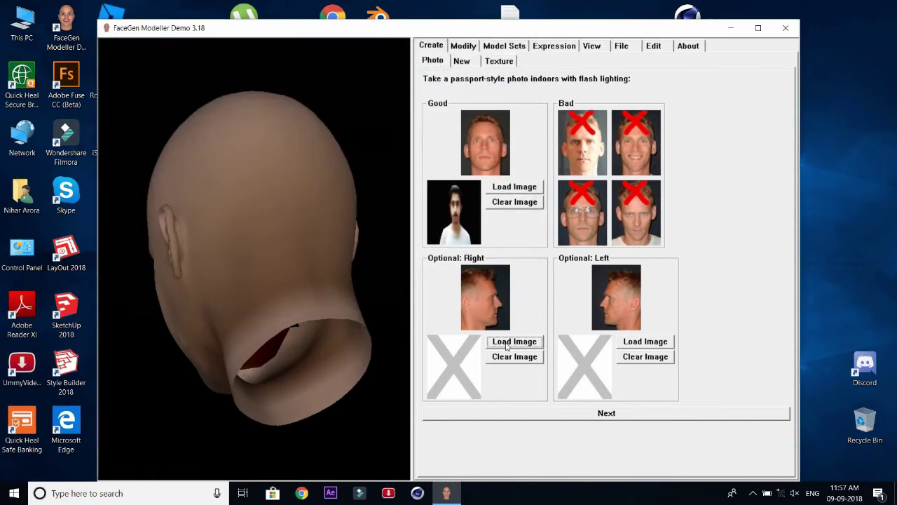
{"action": "left_click", "coordinate": [646, 341]}
{"action": "double_click", "coordinate": [436, 139]}
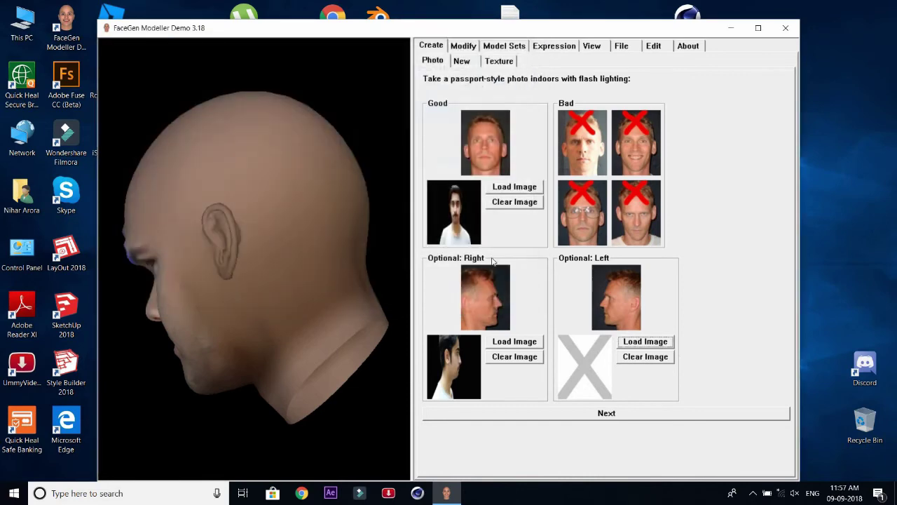
Start landmark placement on the front photo and mark the centres of both eyes, redoing the left-eye point.
{"action": "left_click", "coordinate": [607, 414]}
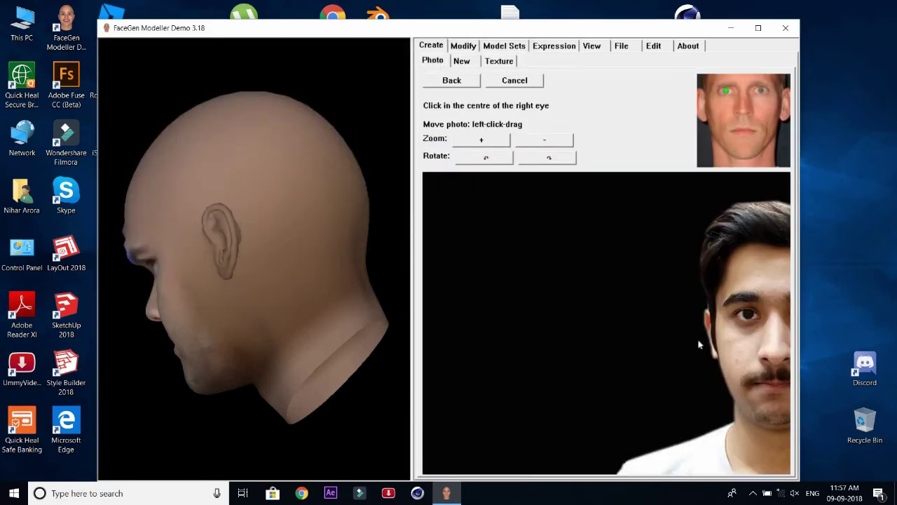
{"action": "left_click_drag", "start_coordinate": [651, 343], "coordinate": [551, 310]}
{"action": "left_click", "coordinate": [489, 142]}
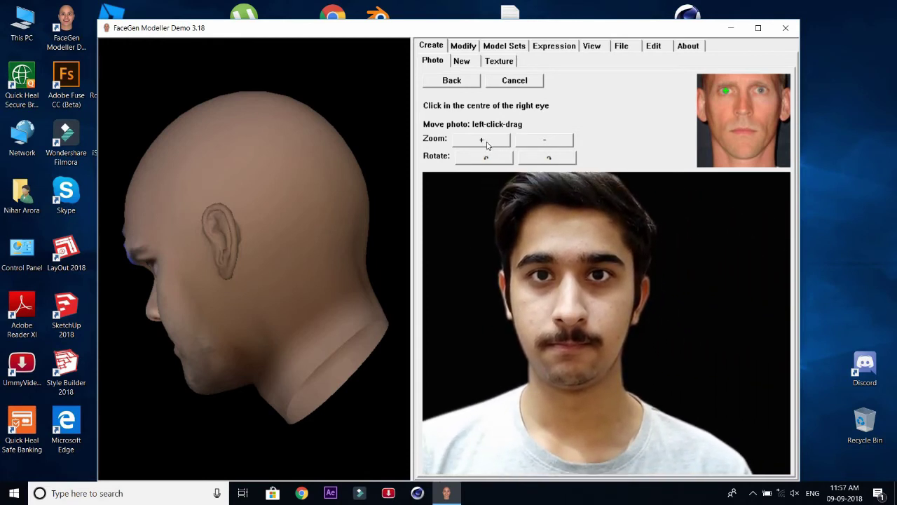
{"action": "left_click_drag", "start_coordinate": [595, 332], "coordinate": [599, 324]}
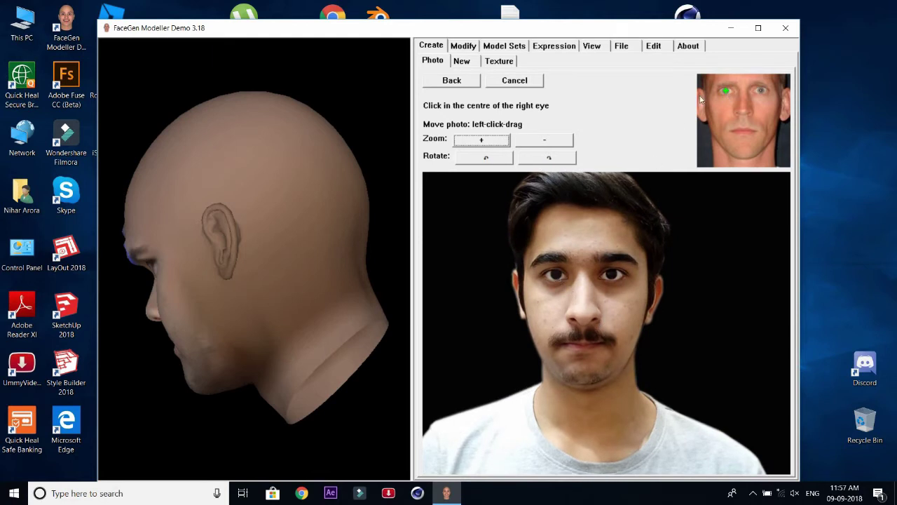
{"action": "left_click", "coordinate": [555, 275]}
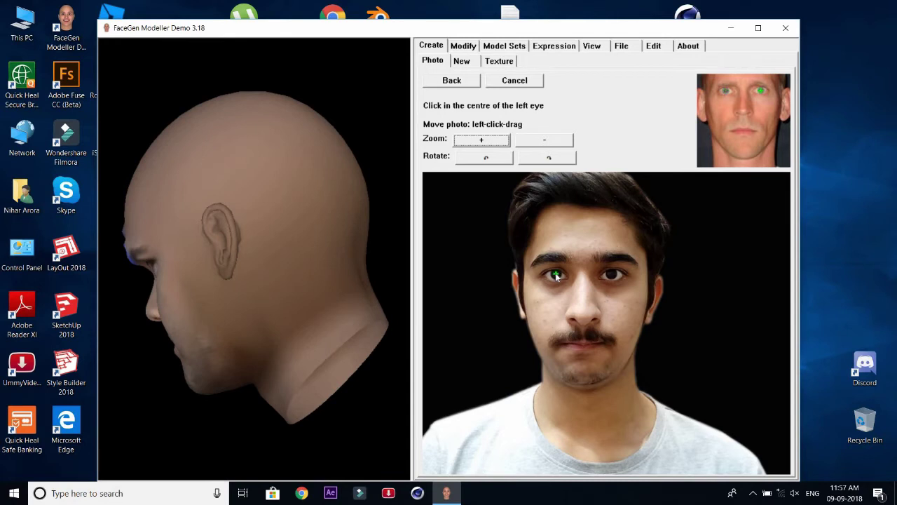
{"action": "left_click", "coordinate": [614, 275]}
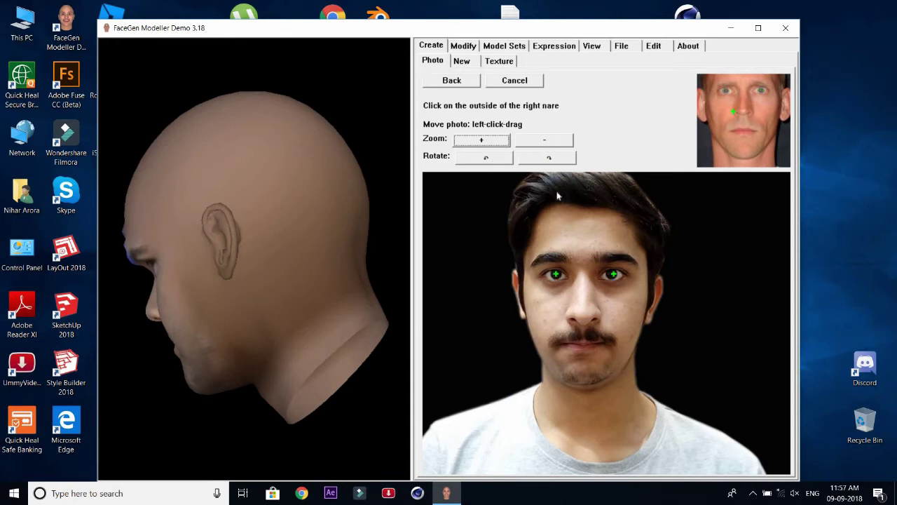
{"action": "left_click", "coordinate": [467, 84]}
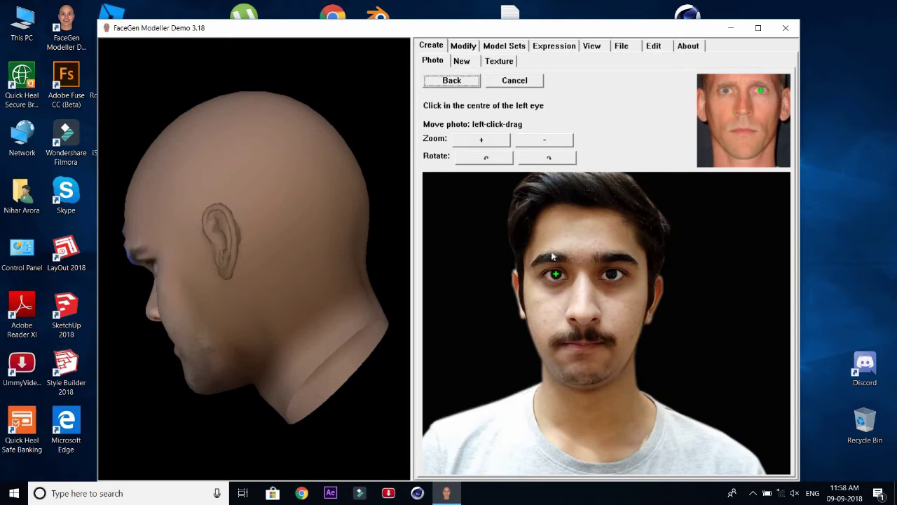
{"action": "left_click", "coordinate": [611, 275]}
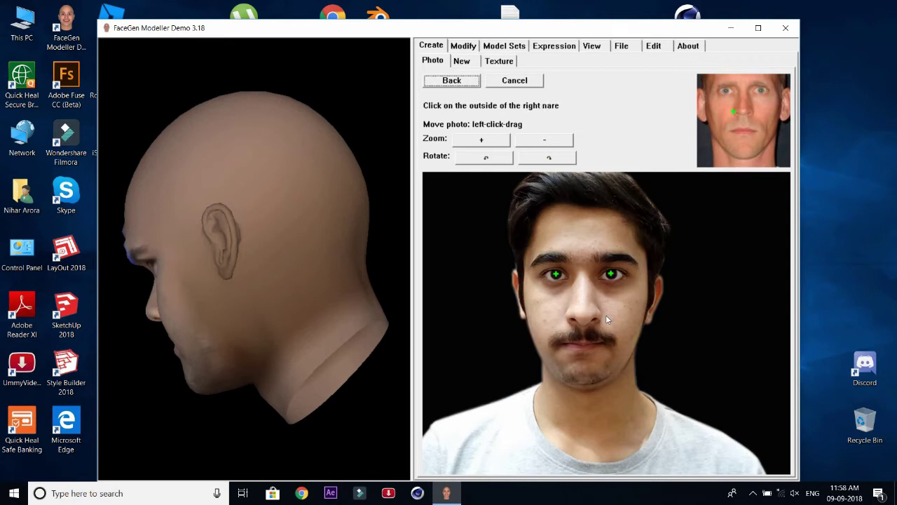
Mark the outer edges of both nostrils and the two corners of the mouth on the front photo.
{"action": "left_click", "coordinate": [566, 318]}
{"action": "left_click", "coordinate": [601, 319]}
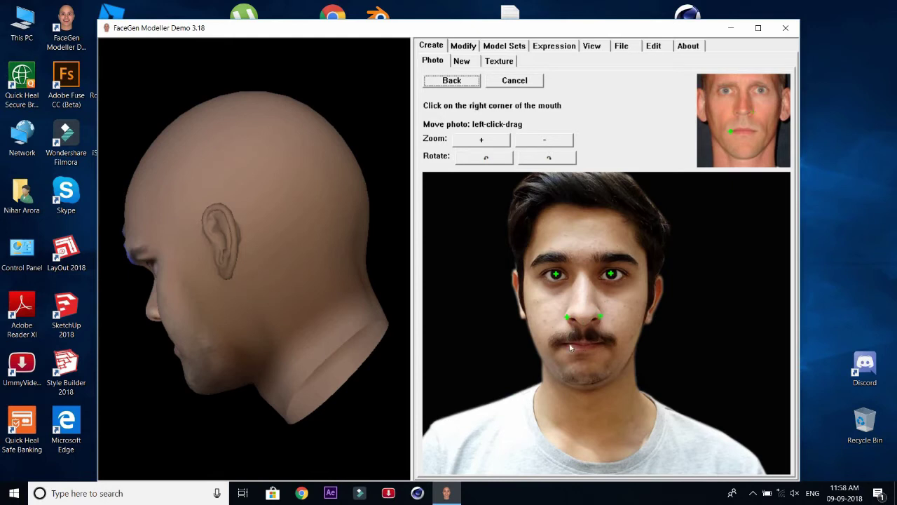
{"action": "left_click", "coordinate": [559, 344]}
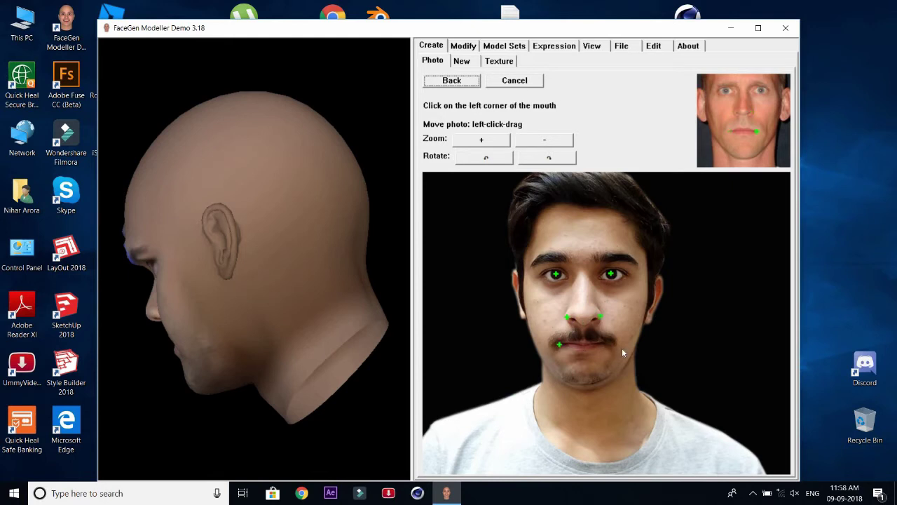
{"action": "left_click", "coordinate": [606, 343]}
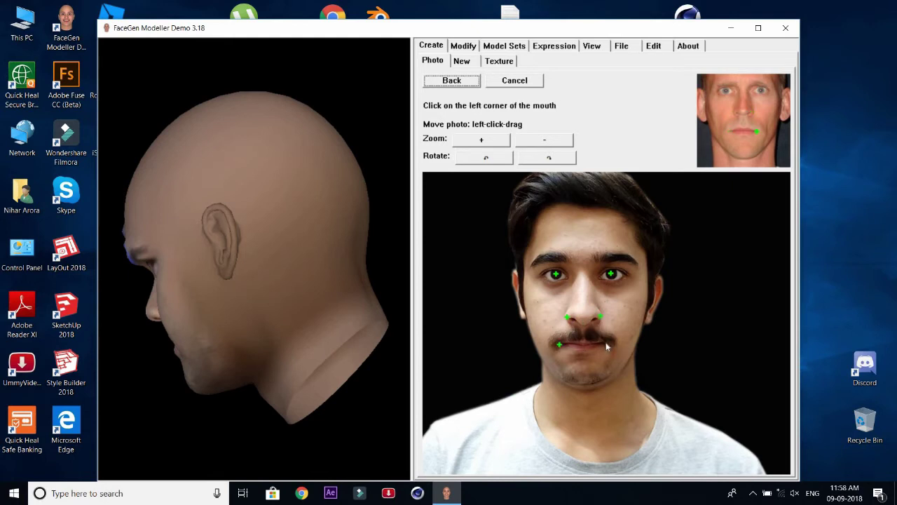
Mark the bottom of the chin, both jawbone corner outer edges and both cheekbone outer edges on the front photo.
{"action": "left_click", "coordinate": [584, 383]}
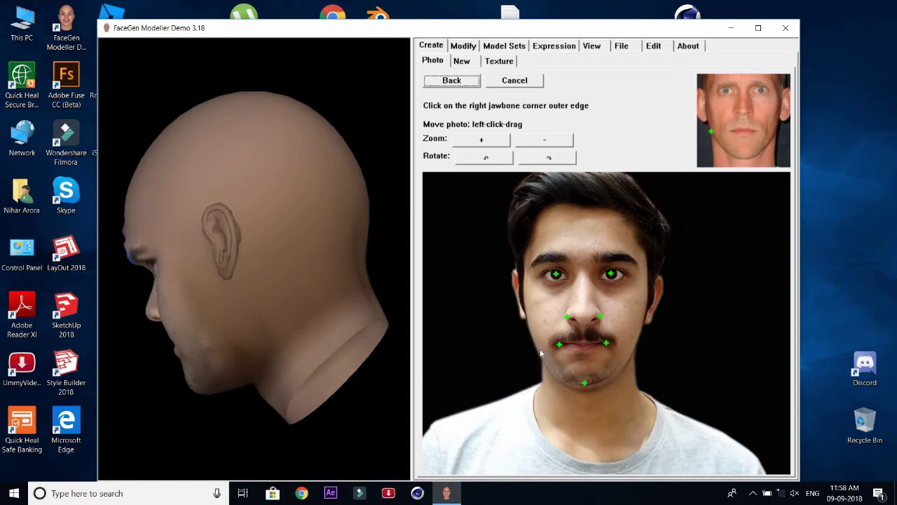
{"action": "left_click", "coordinate": [537, 351]}
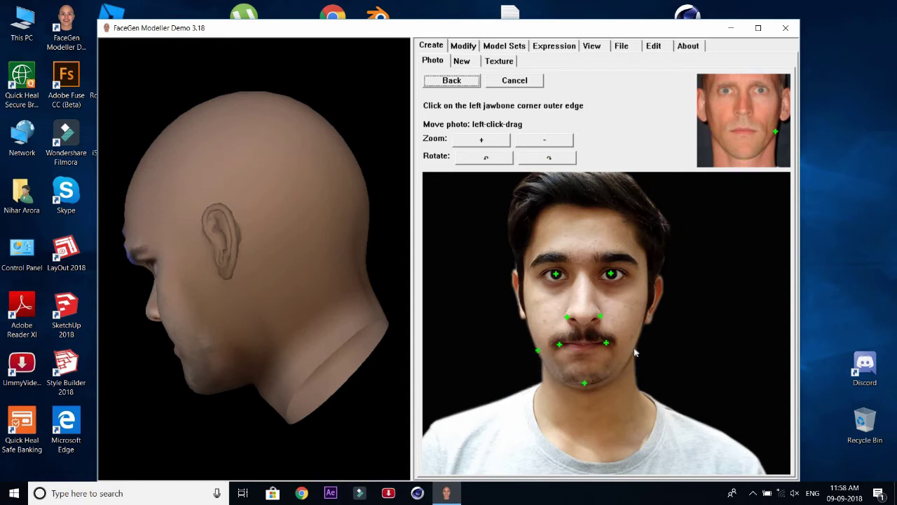
{"action": "left_click", "coordinate": [634, 348]}
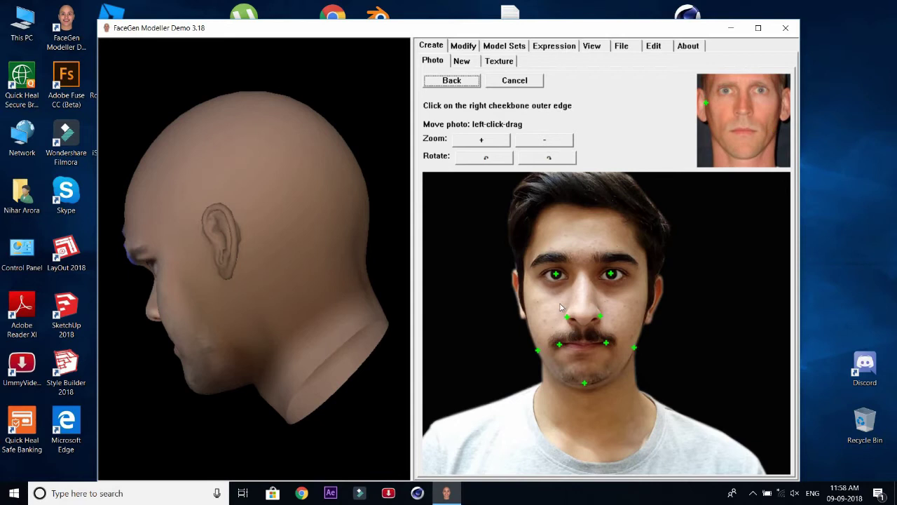
{"action": "left_click", "coordinate": [525, 289]}
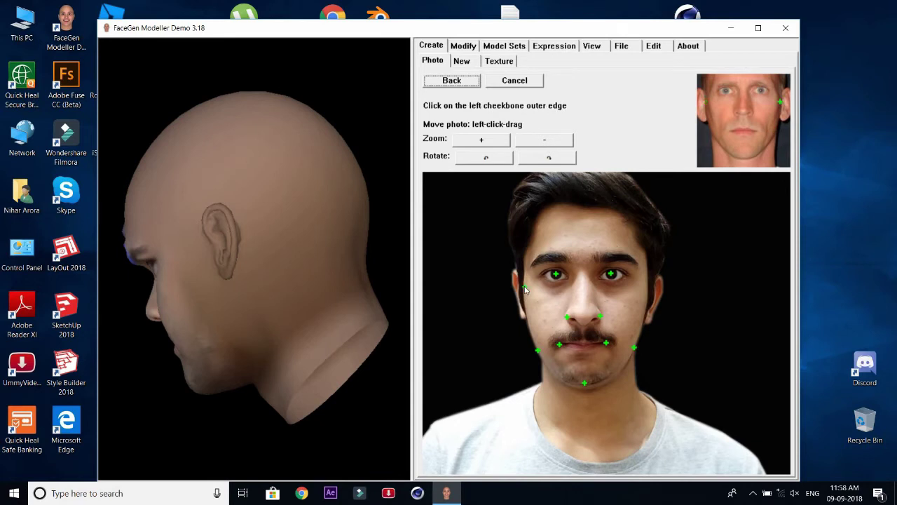
{"action": "left_click", "coordinate": [648, 290]}
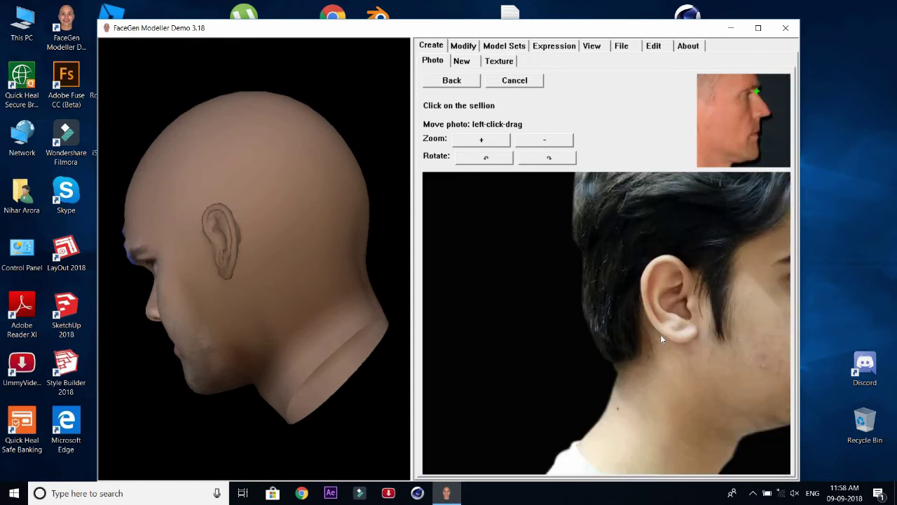
Mark the sellion, outer corner of the eye, nose bridge, nose tip and base of the nose on the right profile photo.
{"action": "left_click_drag", "start_coordinate": [712, 324], "coordinate": [564, 318]}
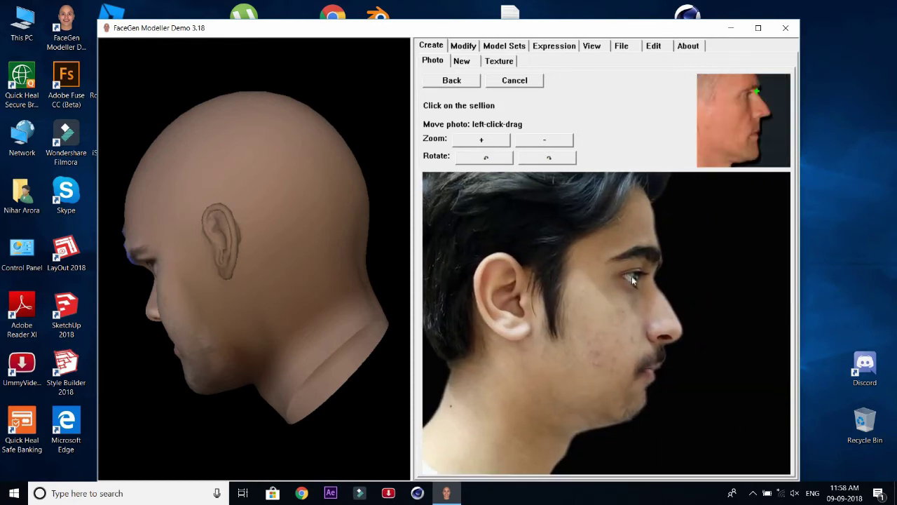
{"action": "left_click", "coordinate": [653, 279]}
{"action": "left_click", "coordinate": [616, 276]}
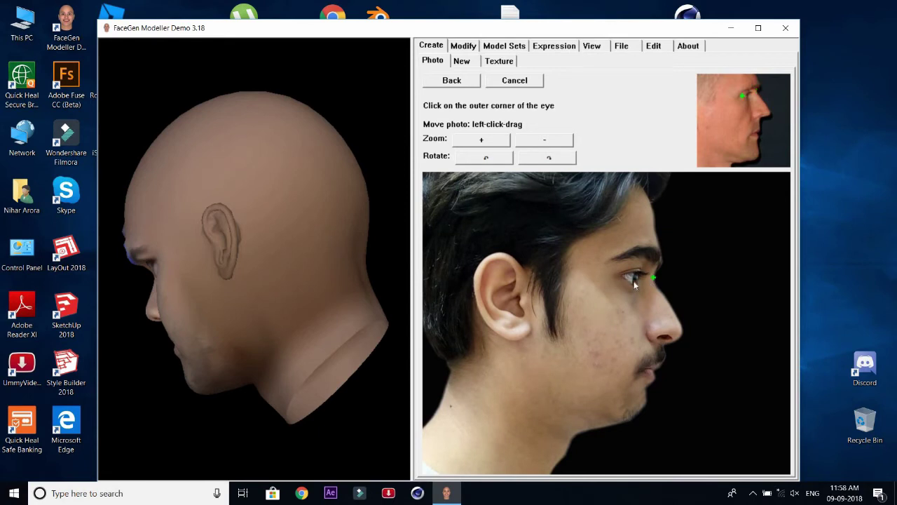
{"action": "left_click", "coordinate": [670, 303]}
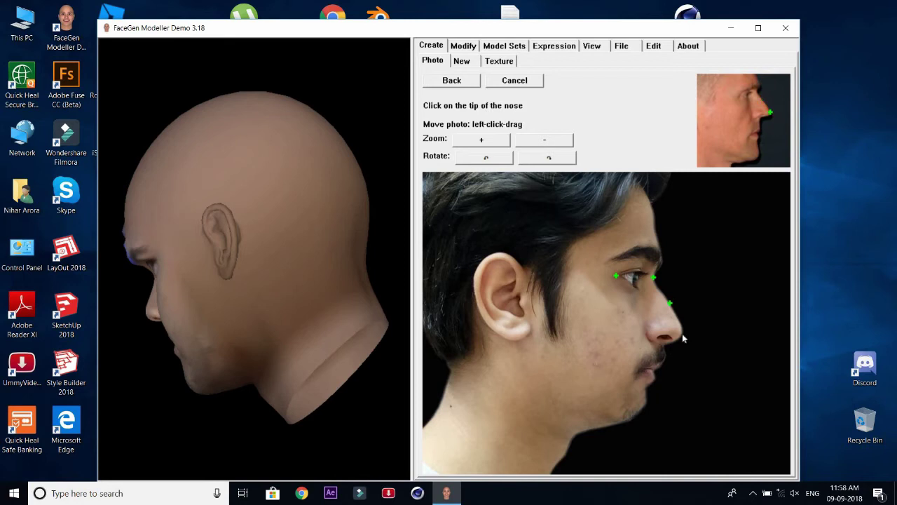
{"action": "left_click", "coordinate": [677, 343]}
{"action": "left_click", "coordinate": [665, 345]}
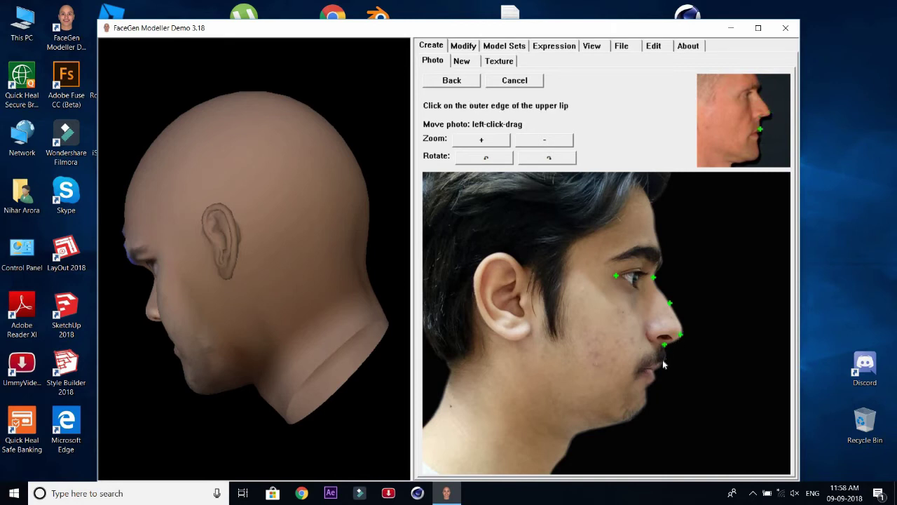
Mark the upper and lower lip edges, the forward tip of the chin and the lower jaw edge on the right profile photo.
{"action": "left_click", "coordinate": [664, 361]}
{"action": "left_click", "coordinate": [655, 375]}
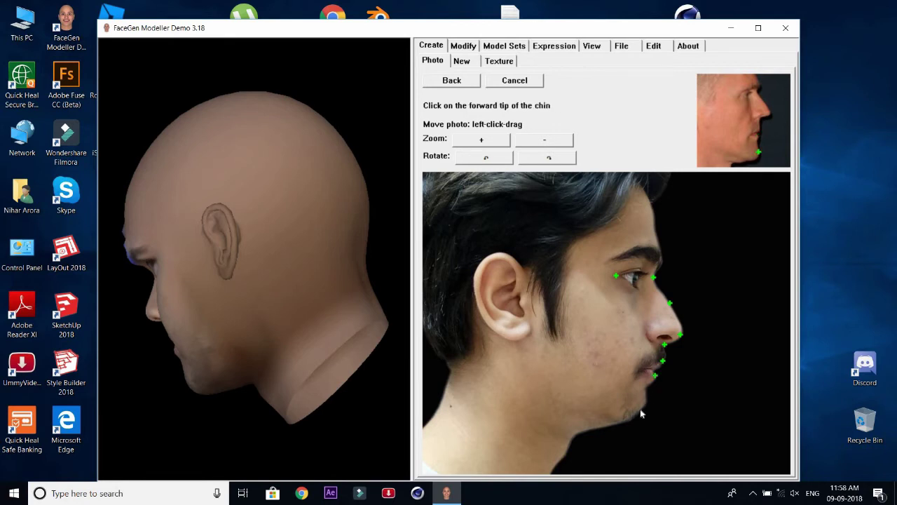
{"action": "left_click", "coordinate": [640, 410]}
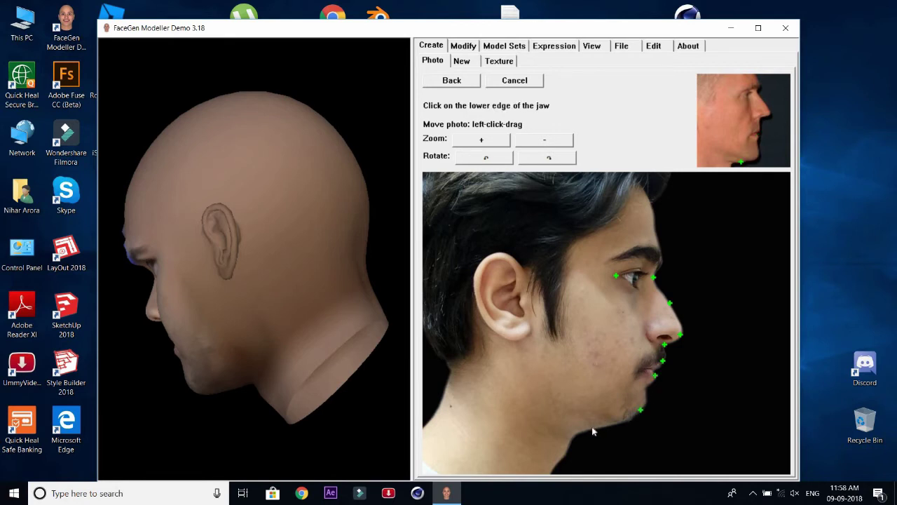
{"action": "left_click", "coordinate": [592, 431]}
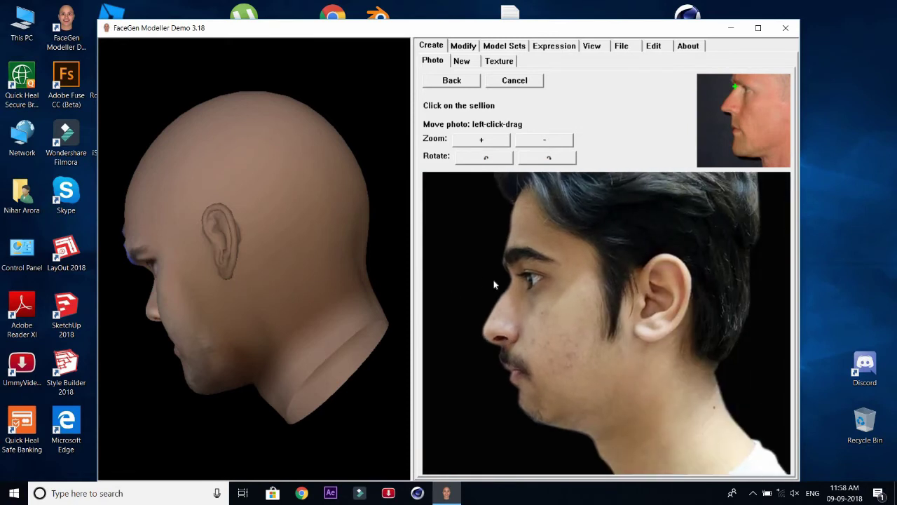
Mark the sellion, outer corner of the eye, nose bridge, nose tip and base of the nose on the left profile photo.
{"action": "left_click", "coordinate": [512, 277]}
{"action": "left_click", "coordinate": [551, 276]}
{"action": "left_click", "coordinate": [494, 306]}
{"action": "left_click", "coordinate": [485, 337]}
{"action": "left_click", "coordinate": [501, 347]}
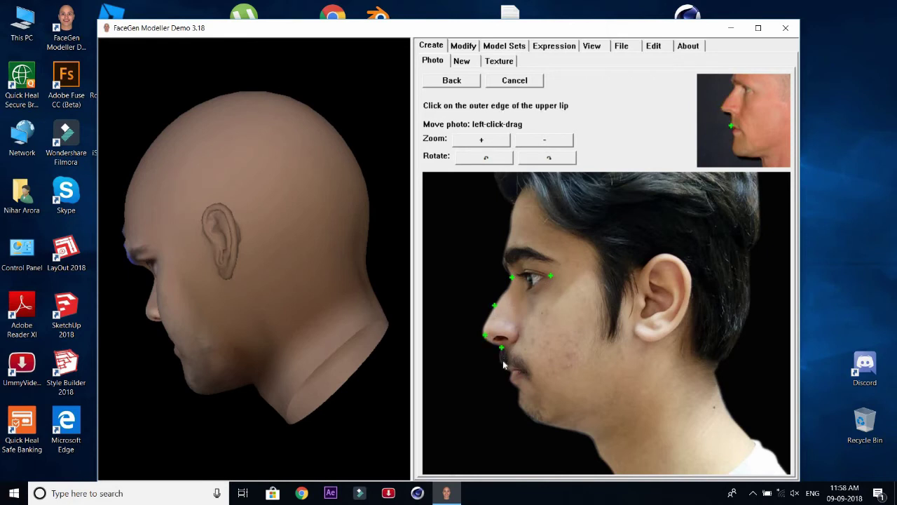
Mark the upper and lower lip edges, the forward tip of the chin and the lower jaw edge on the left profile photo.
{"action": "left_click", "coordinate": [504, 364]}
{"action": "left_click", "coordinate": [512, 375]}
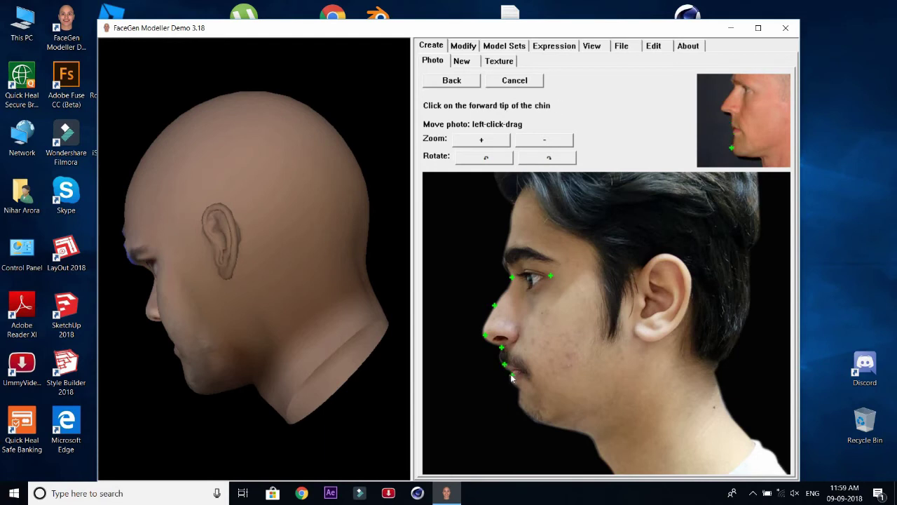
{"action": "left_click", "coordinate": [524, 414]}
{"action": "left_click", "coordinate": [574, 433]}
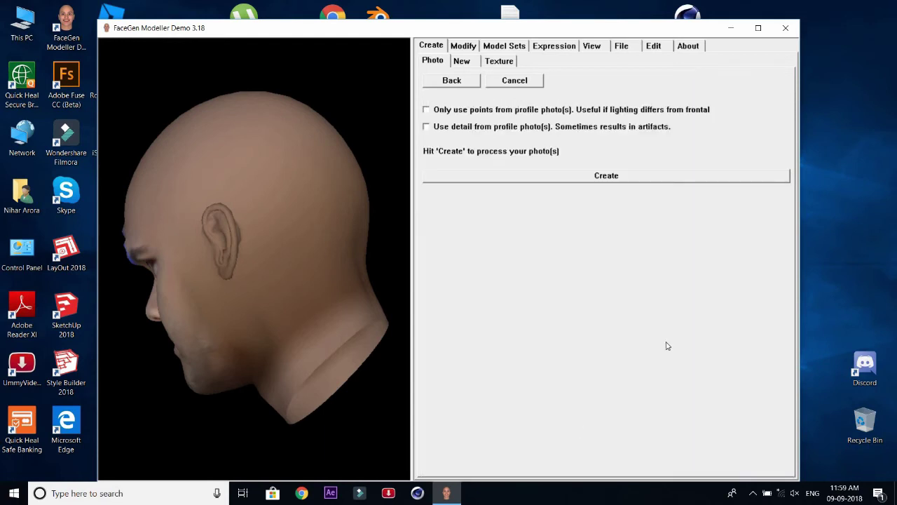
Create the head from the marked photos without the profile-only options, and inspect the generated head from the front and side.
{"action": "left_click", "coordinate": [614, 177]}
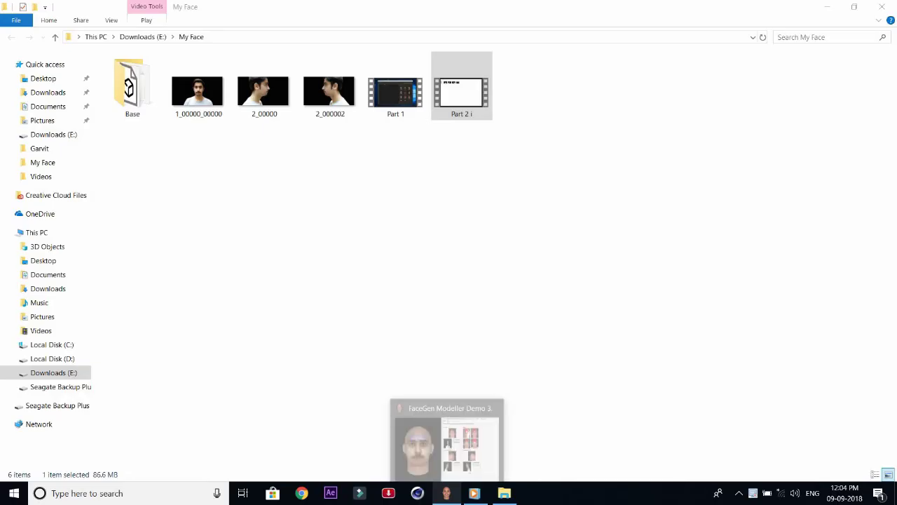
{"action": "left_click", "coordinate": [446, 492]}
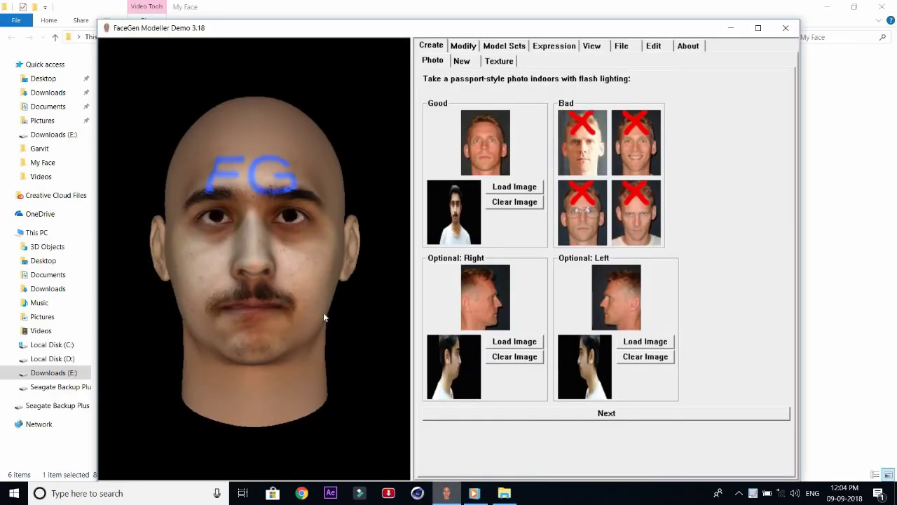
{"action": "left_click_drag", "start_coordinate": [324, 318], "coordinate": [357, 258]}
{"action": "left_click_drag", "start_coordinate": [372, 292], "coordinate": [380, 249]}
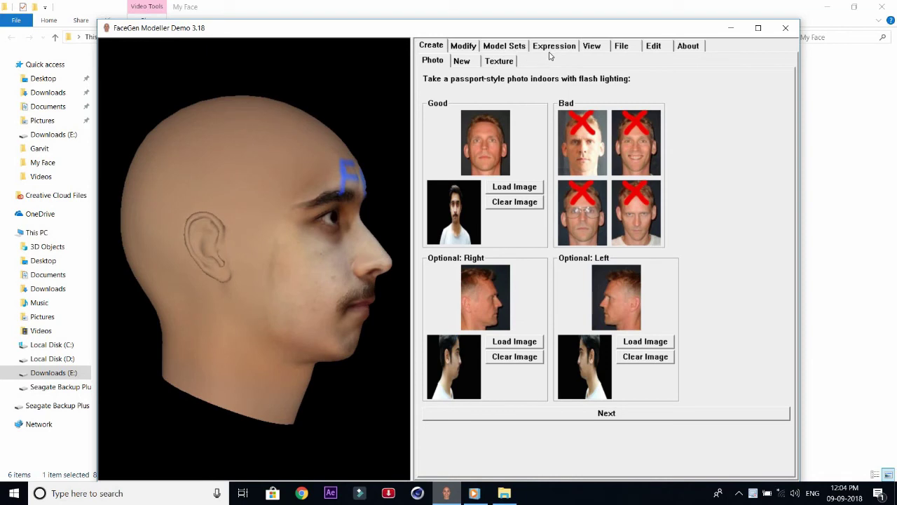
Look through the symmetric shape controls of the head, from the brow ridge down to the nose.
{"action": "left_click", "coordinate": [496, 47]}
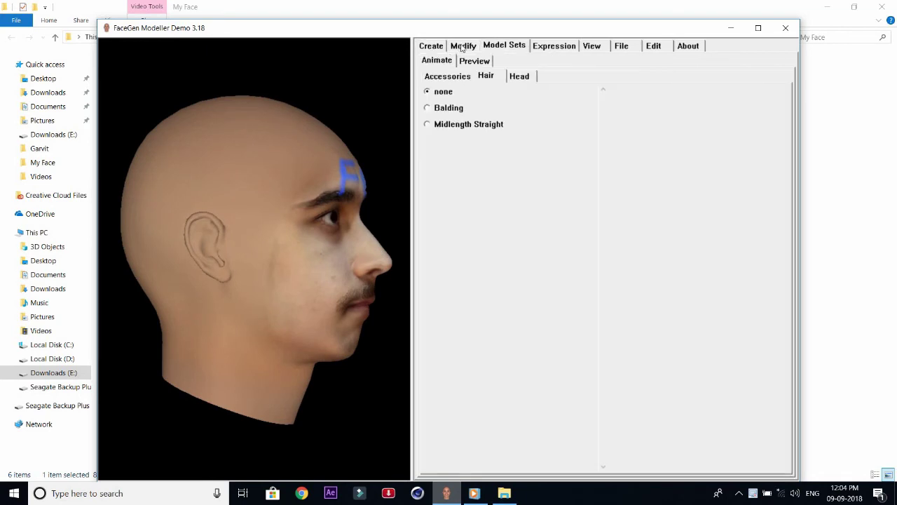
{"action": "left_click", "coordinate": [461, 47]}
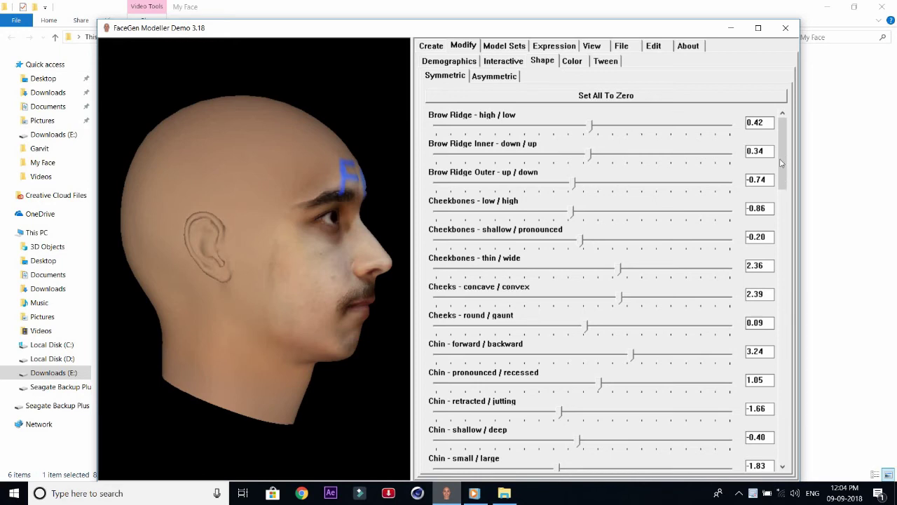
{"action": "left_click", "coordinate": [784, 206]}
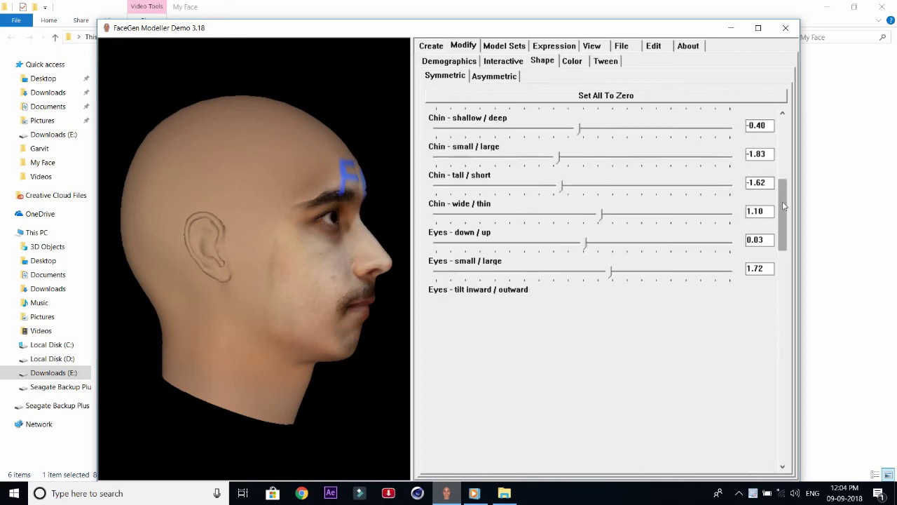
{"action": "scroll", "coordinate": [784, 206], "scroll_direction": "down", "scroll_amount": 3}
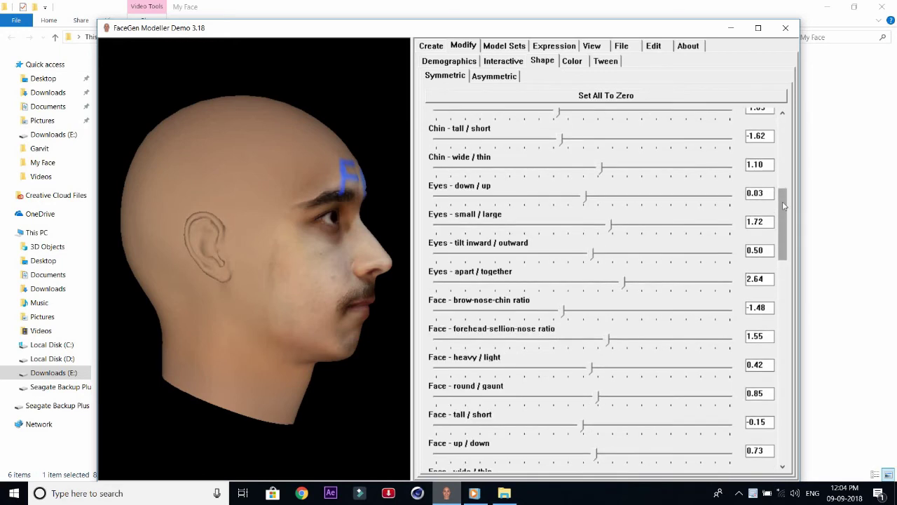
{"action": "scroll", "coordinate": [784, 206], "scroll_direction": "down", "scroll_amount": 4}
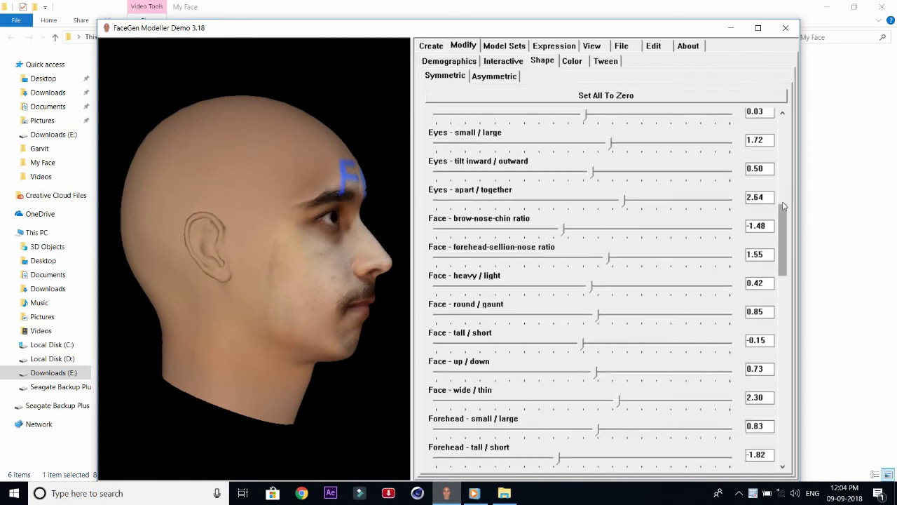
{"action": "scroll", "coordinate": [784, 206], "scroll_direction": "down", "scroll_amount": 5}
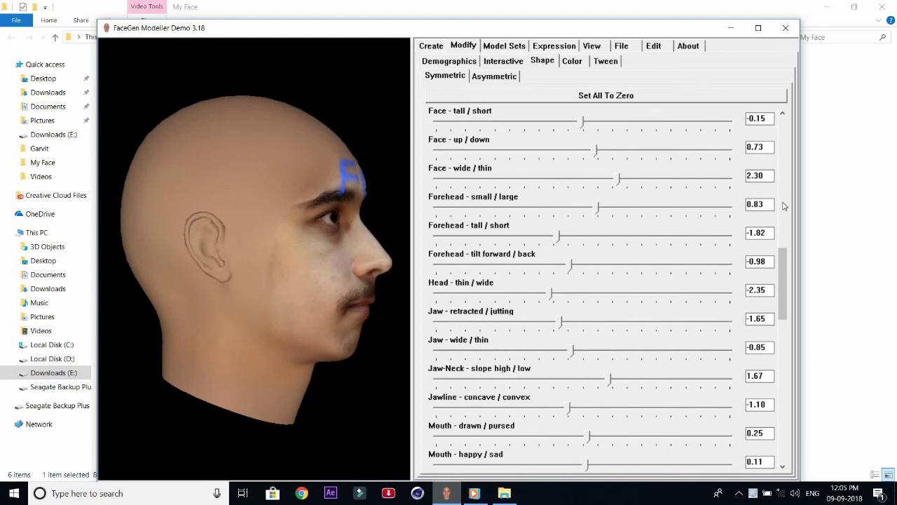
{"action": "scroll", "coordinate": [784, 206], "scroll_direction": "down", "scroll_amount": 10}
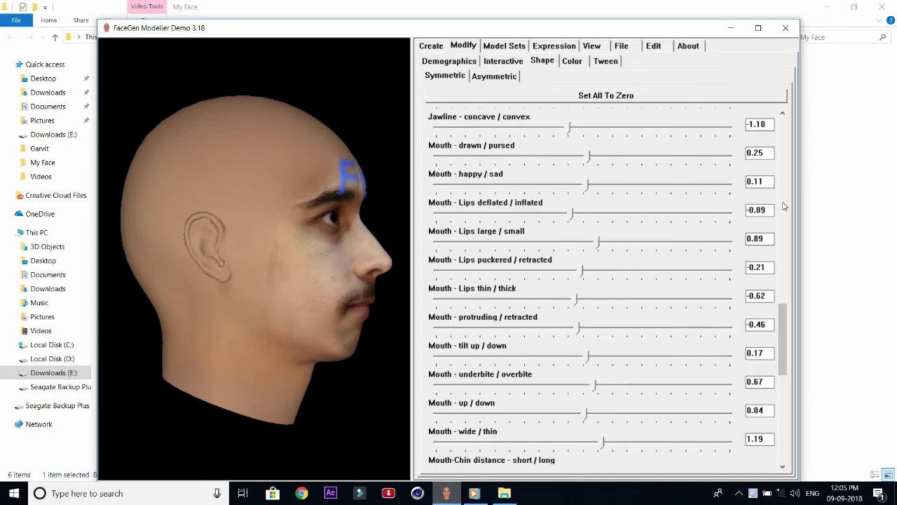
{"action": "scroll", "coordinate": [784, 206], "scroll_direction": "down", "scroll_amount": 5}
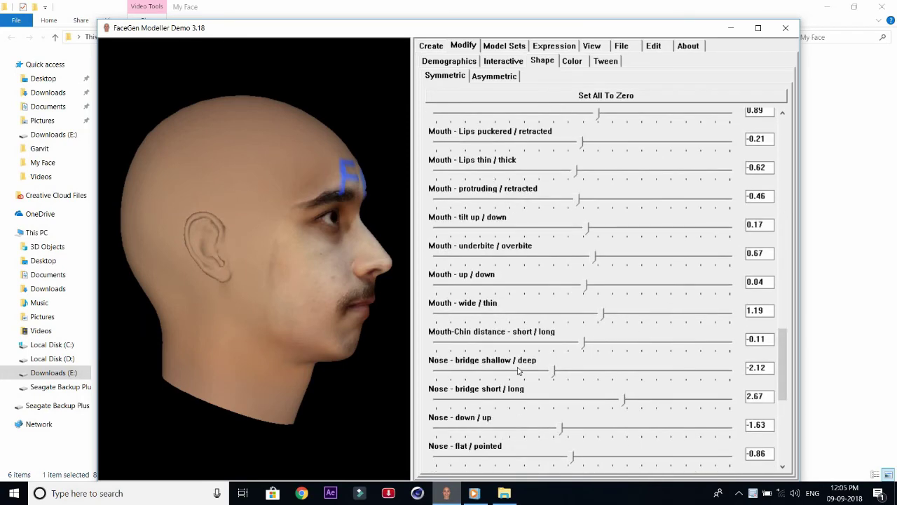
{"action": "scroll", "coordinate": [570, 417], "scroll_direction": "down", "scroll_amount": 1}
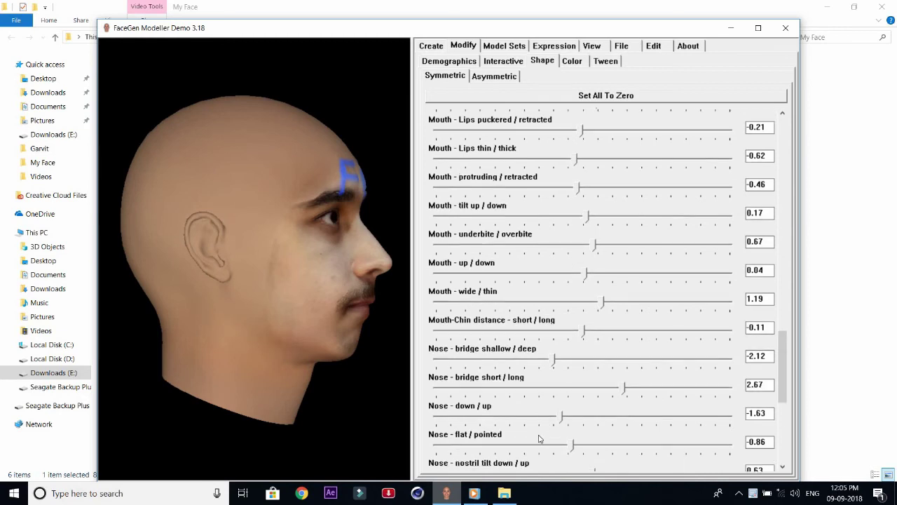
{"action": "scroll", "coordinate": [572, 438], "scroll_direction": "down", "scroll_amount": 1}
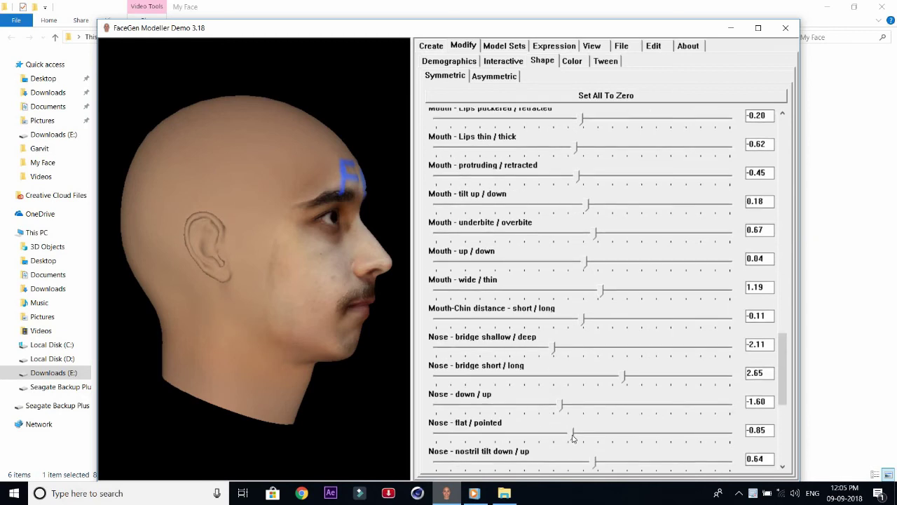
Flatten the nose by setting Nose - flat / pointed to -5.94, and check the profile at an angle.
{"action": "left_click", "coordinate": [572, 438]}
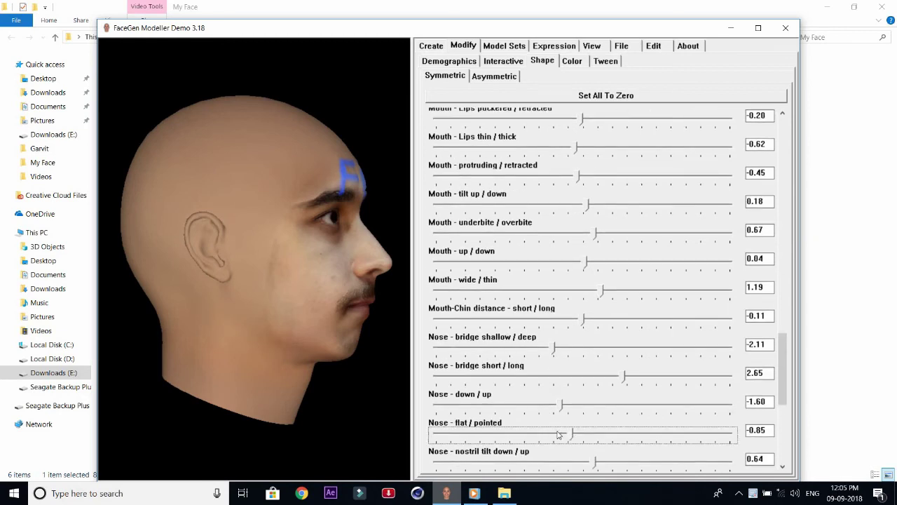
{"action": "scroll", "coordinate": [574, 436], "scroll_direction": "up", "scroll_amount": 3}
{"action": "left_click_drag", "start_coordinate": [498, 437], "coordinate": [500, 437]}
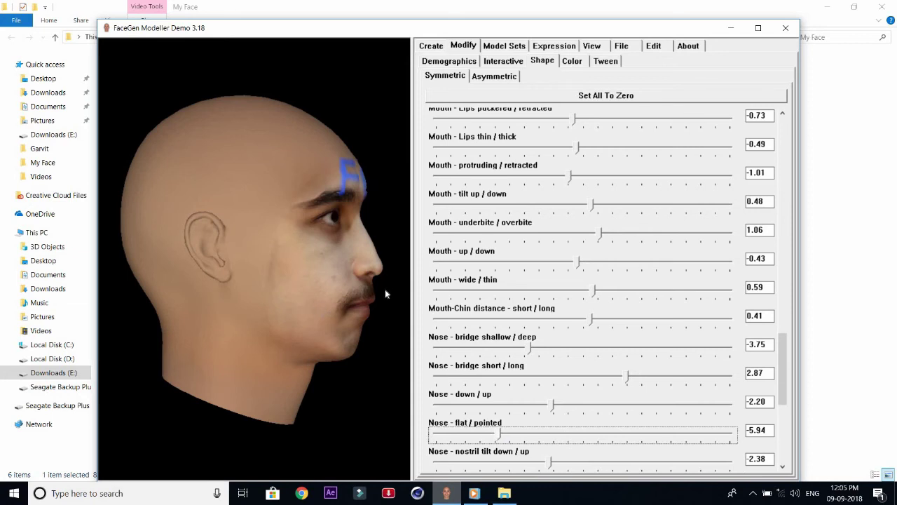
{"action": "left_click_drag", "start_coordinate": [378, 293], "coordinate": [358, 302]}
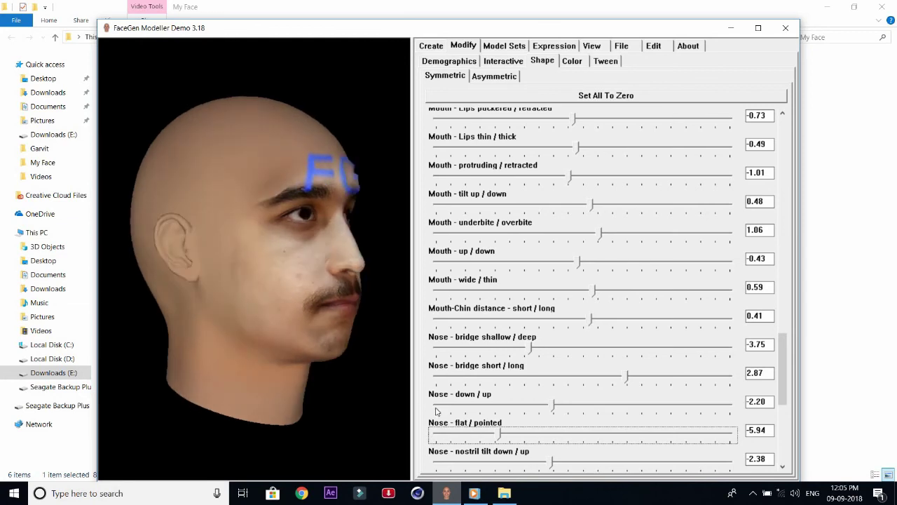
Set Nose - flat / pointed to -1.80 and check the head from the front.
{"action": "left_click", "coordinate": [583, 405]}
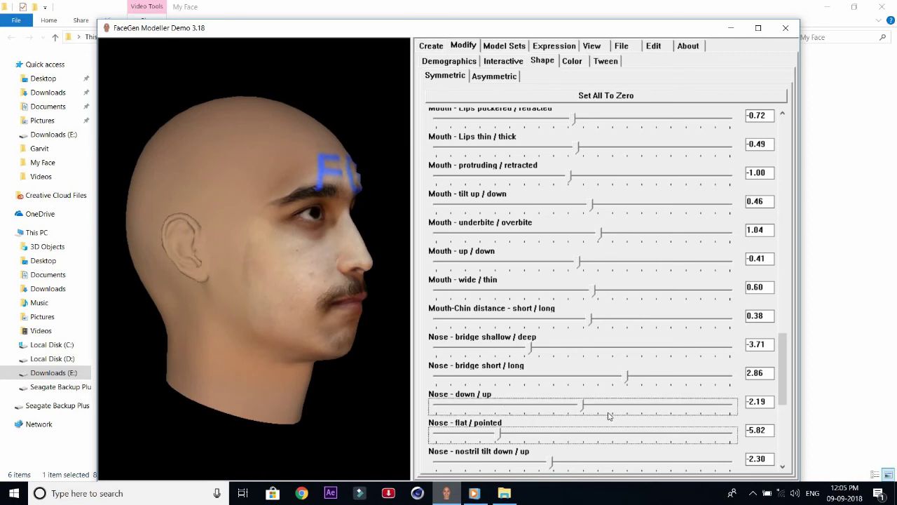
{"action": "left_click", "coordinate": [572, 436]}
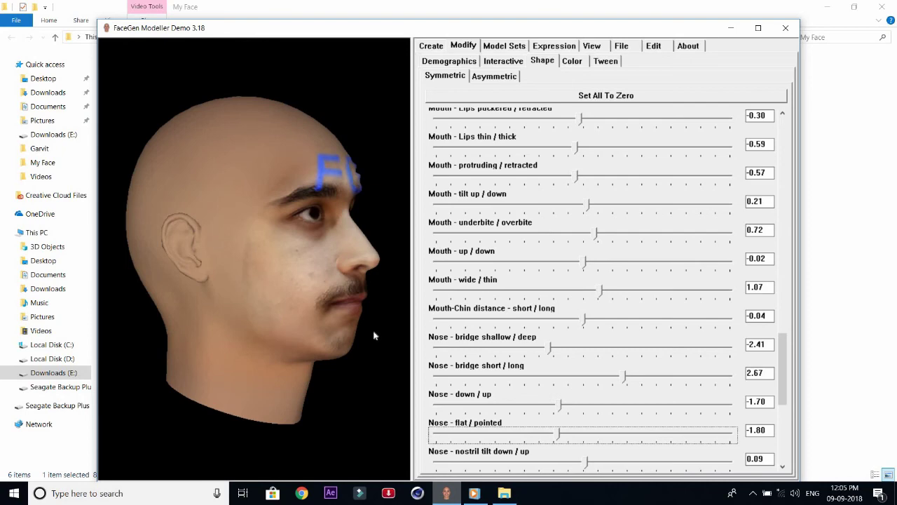
{"action": "left_click_drag", "start_coordinate": [374, 336], "coordinate": [213, 312]}
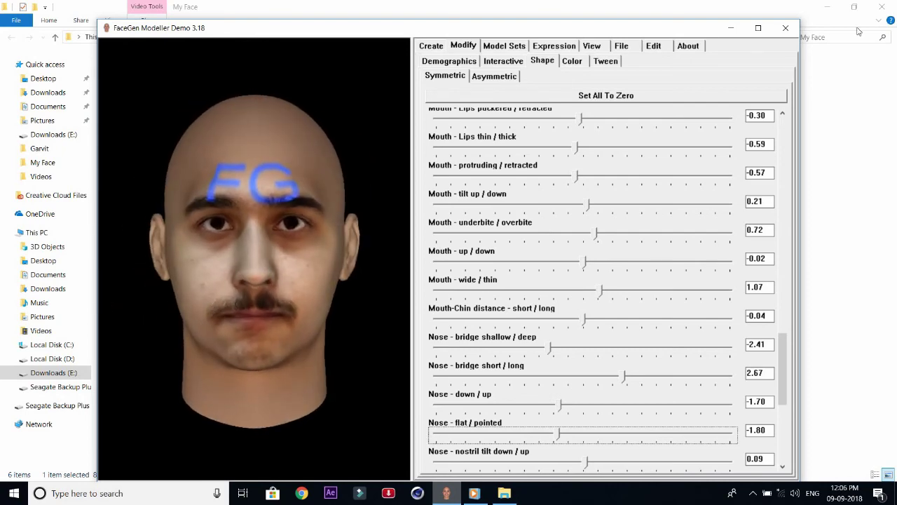
Export the head with its current expression as a Wavefront OBJ with PNG texture, named Face Model, into the My Face folder on drive E:.
{"action": "left_click", "coordinate": [554, 46]}
{"action": "left_click", "coordinate": [591, 46]}
{"action": "left_click", "coordinate": [623, 47]}
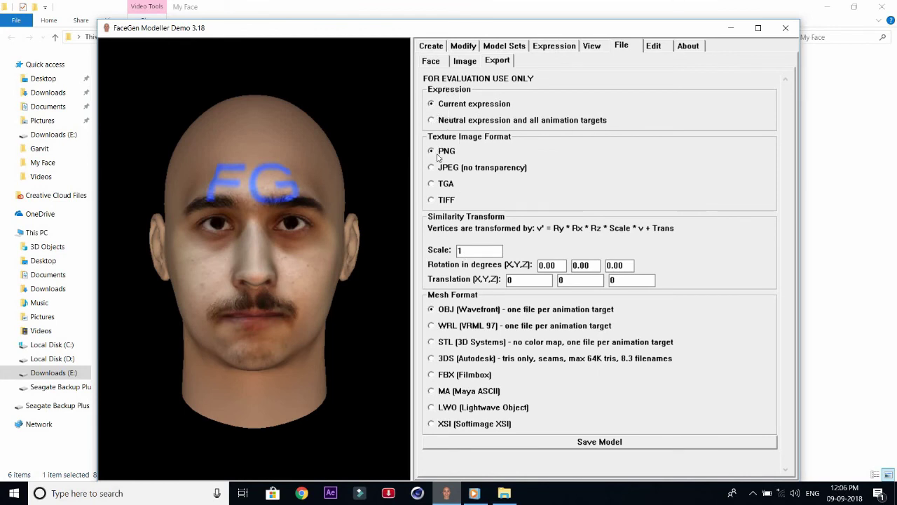
{"action": "left_click", "coordinate": [599, 441]}
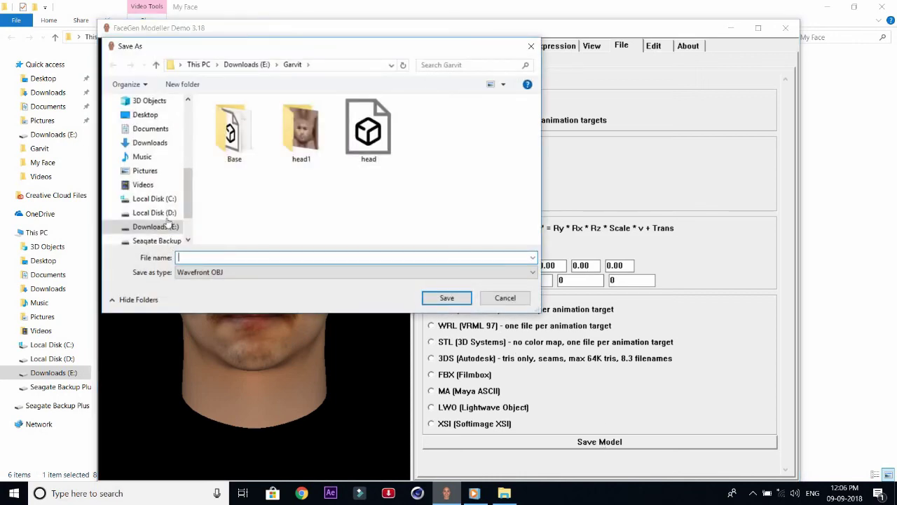
{"action": "left_click", "coordinate": [165, 227]}
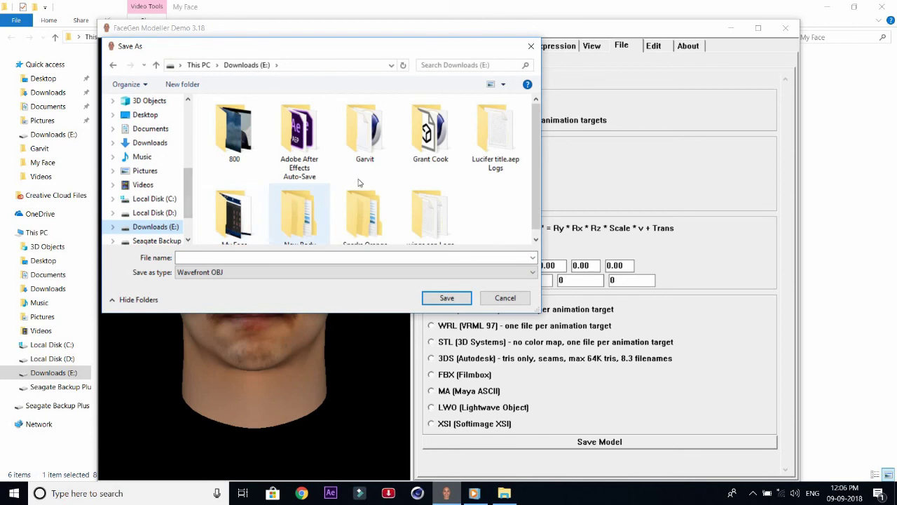
{"action": "scroll", "coordinate": [365, 210], "scroll_direction": "down", "scroll_amount": 1}
{"action": "left_click", "coordinate": [221, 205]}
{"action": "double_click", "coordinate": [221, 205]}
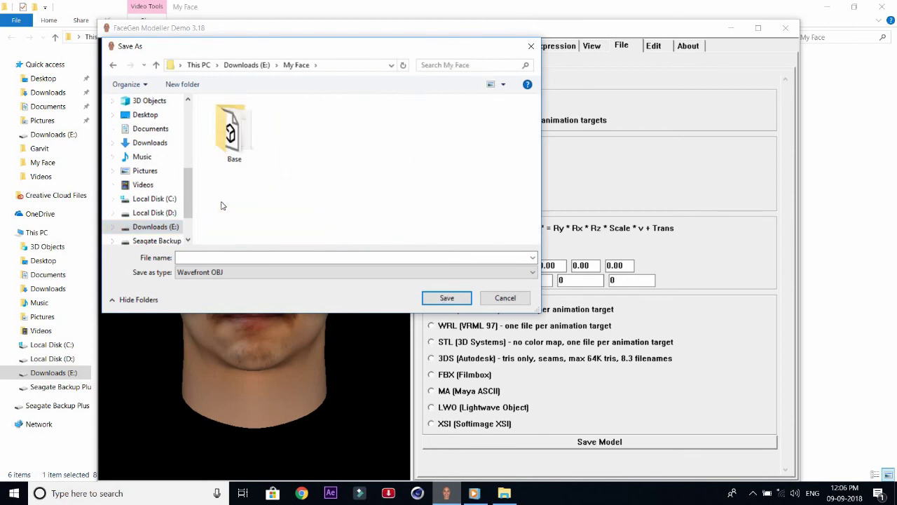
{"action": "left_click", "coordinate": [353, 256]}
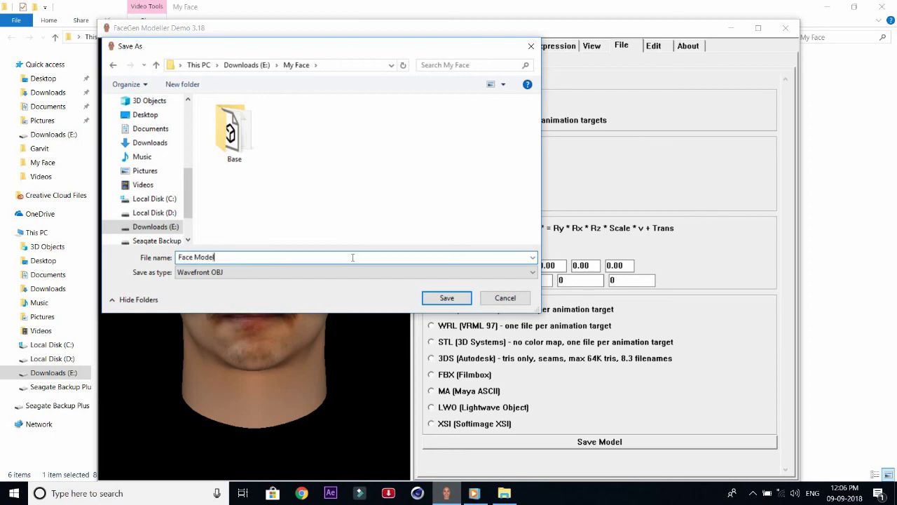
{"action": "type", "text": "Face Model"}
{"action": "key", "text": "Return"}
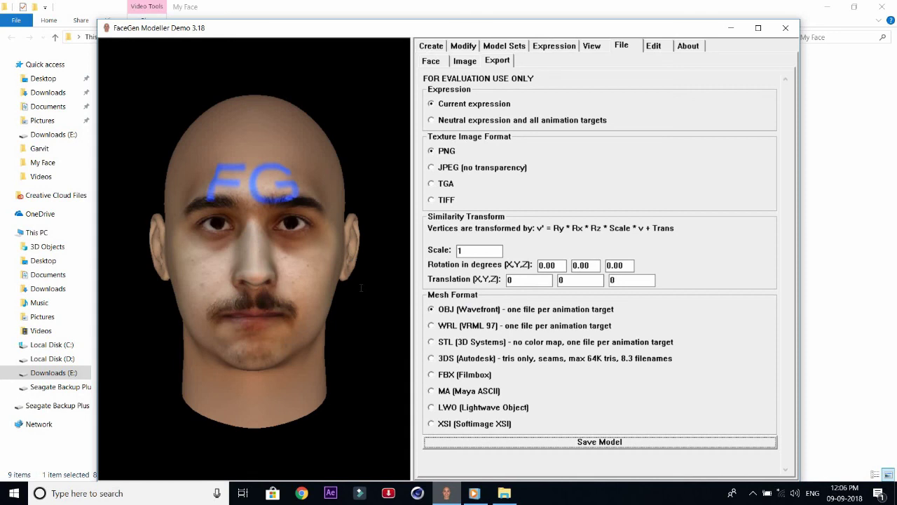
{"action": "left_click", "coordinate": [753, 493]}
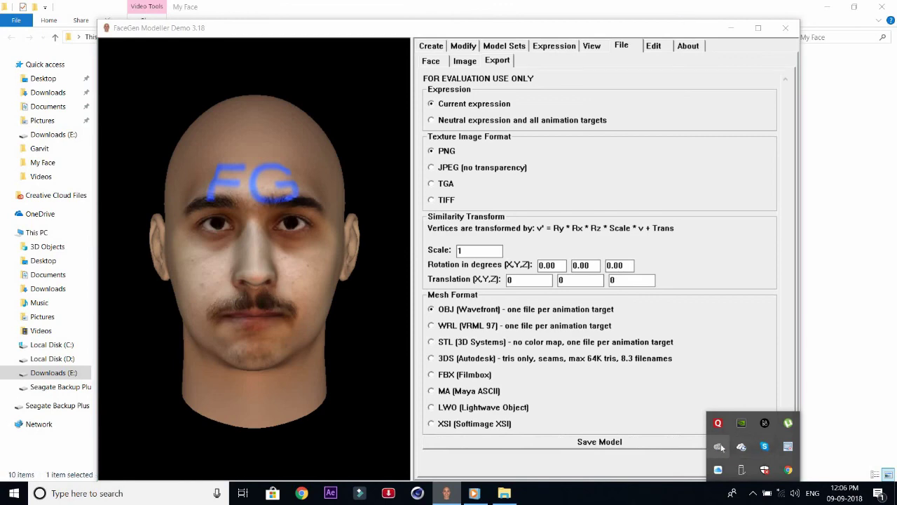